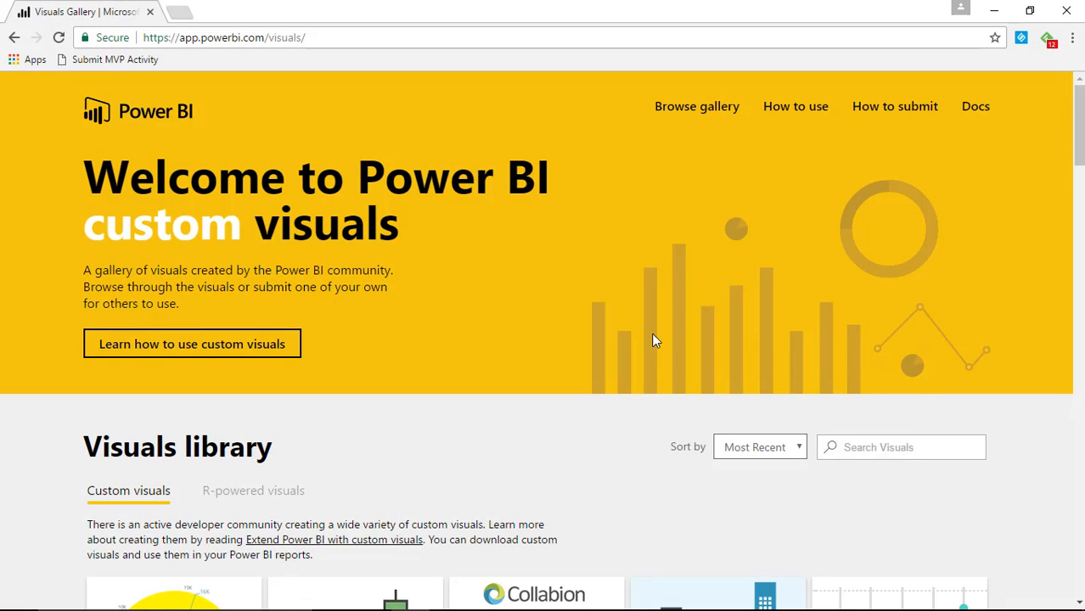
# Step: Browse the custom visuals gallery and open the entry for the Mekko Chart
pyautogui.scroll(-14, 958, 389)
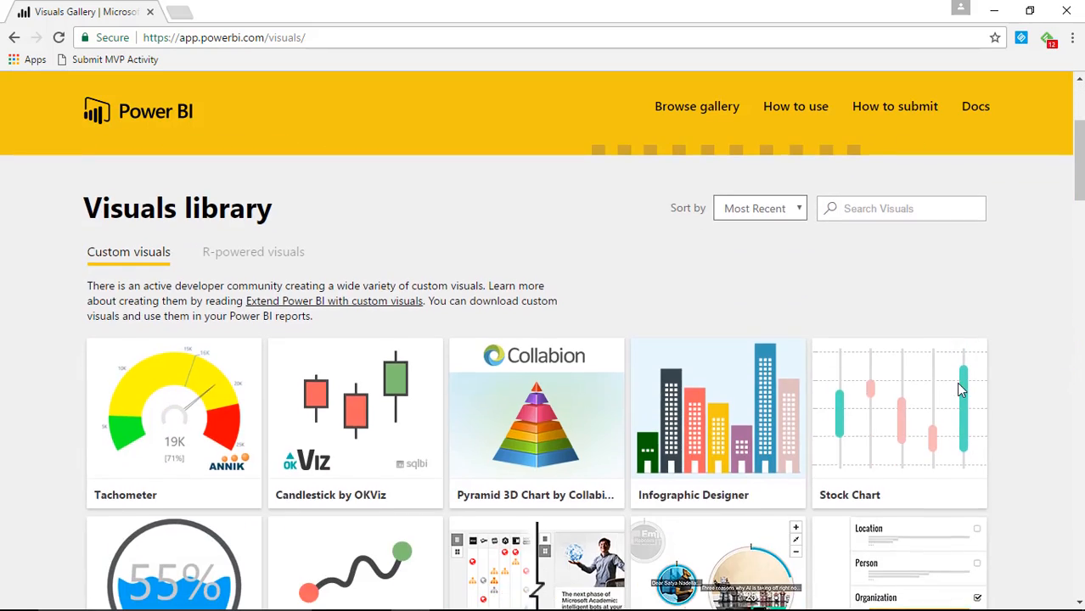
pyautogui.scroll(-4, 959, 390)
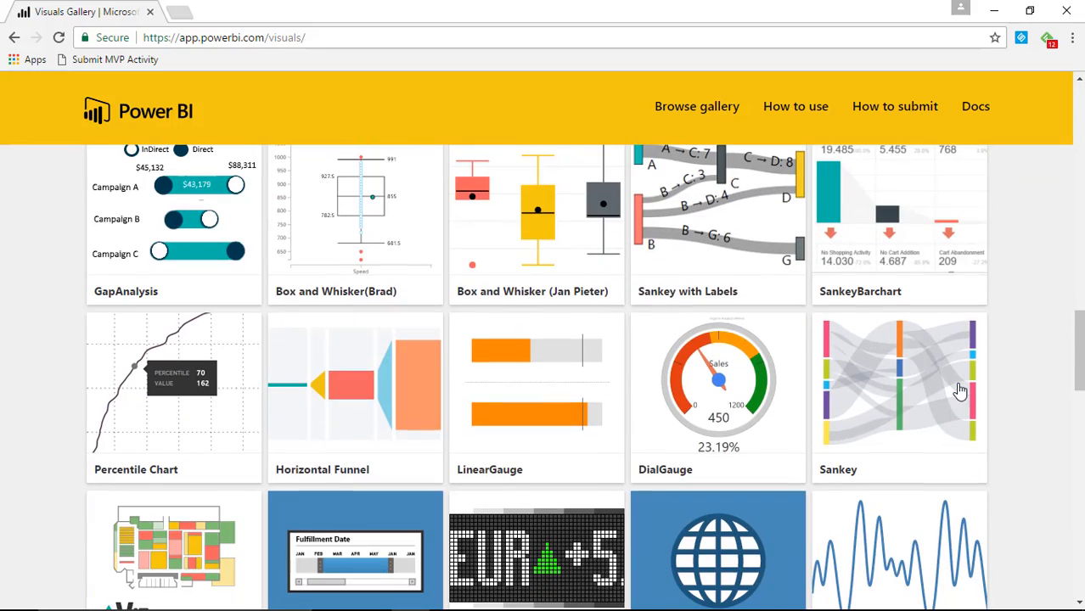
pyautogui.scroll(-3, 959, 390)
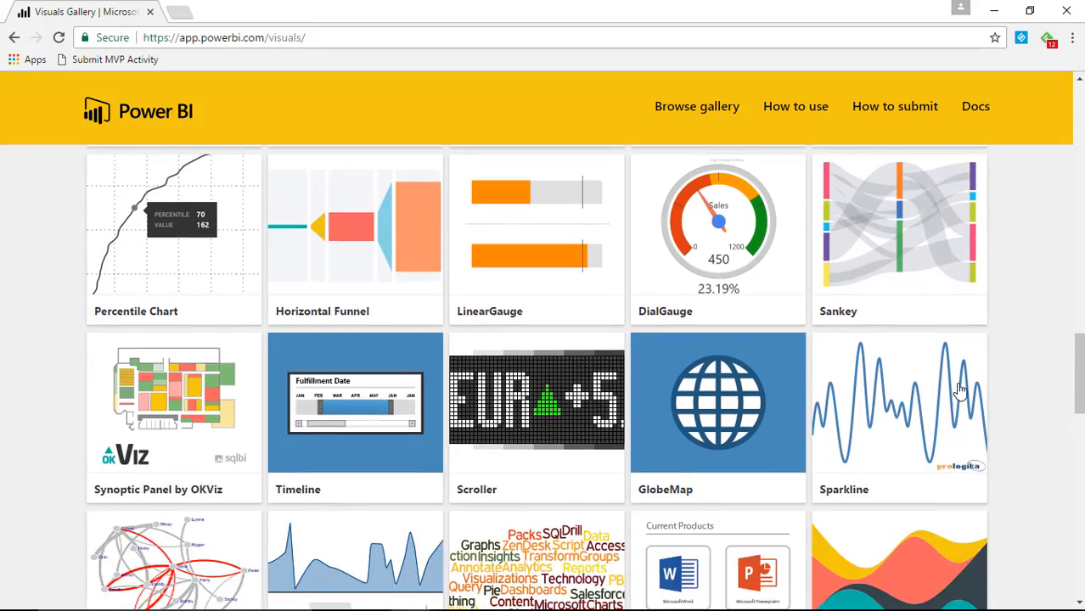
pyautogui.scroll(6, 959, 390)
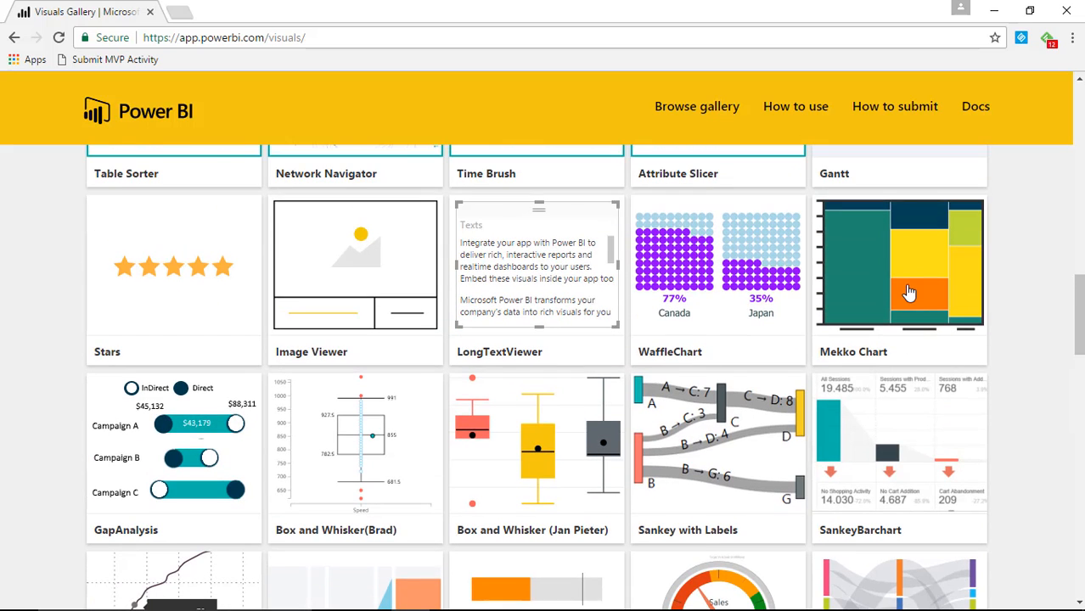
pyautogui.click(909, 291)
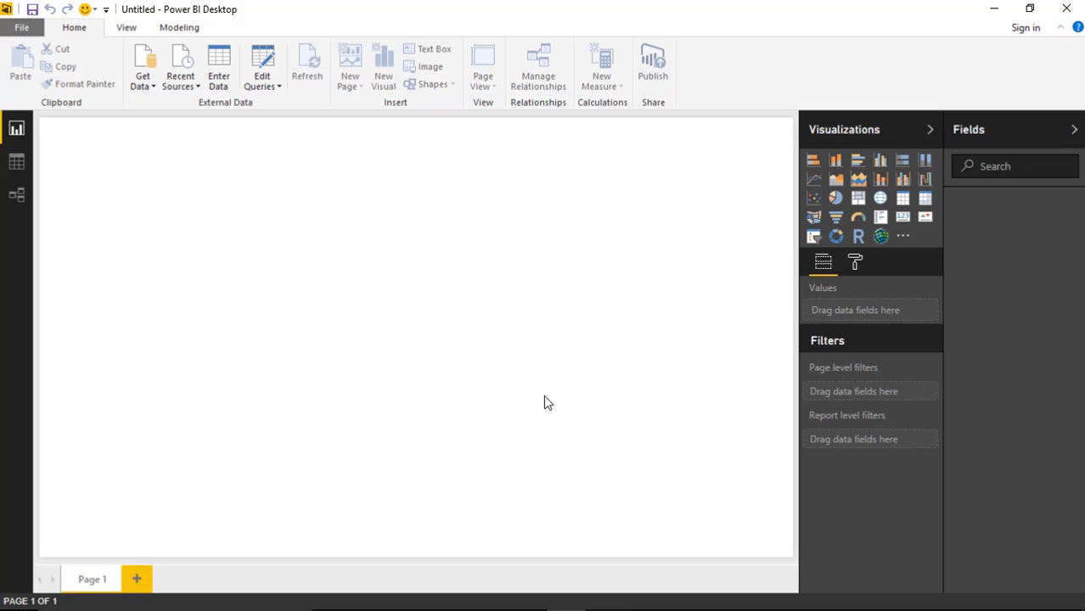
# Step: Switch to Power BI Desktop and load the By Category table from the Excel workbook Country Sales.xlsx
pyautogui.click(146, 68)
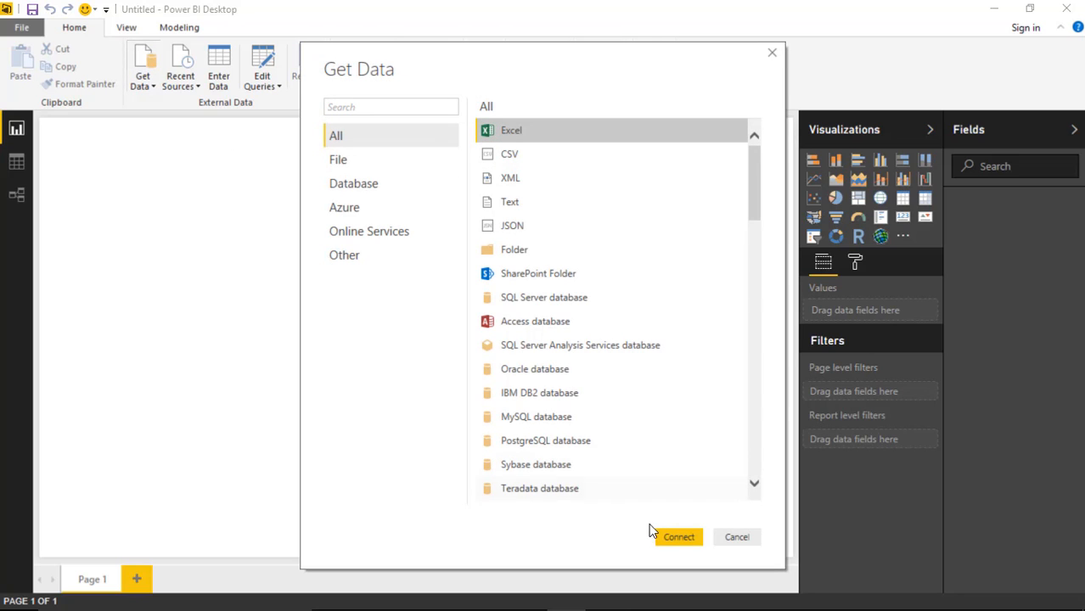
pyautogui.click(670, 540)
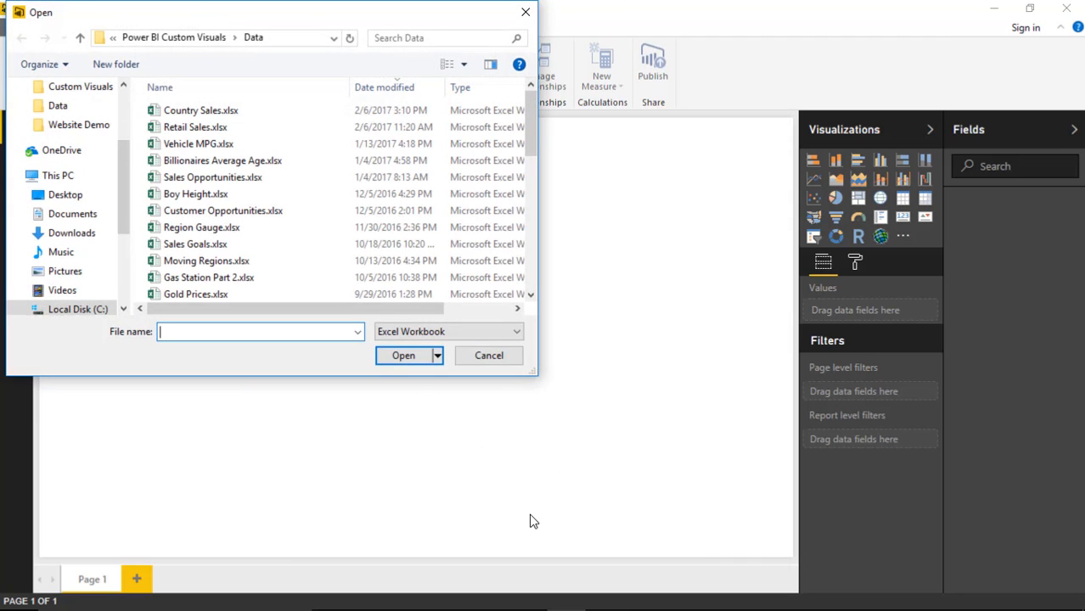
pyautogui.click(280, 112)
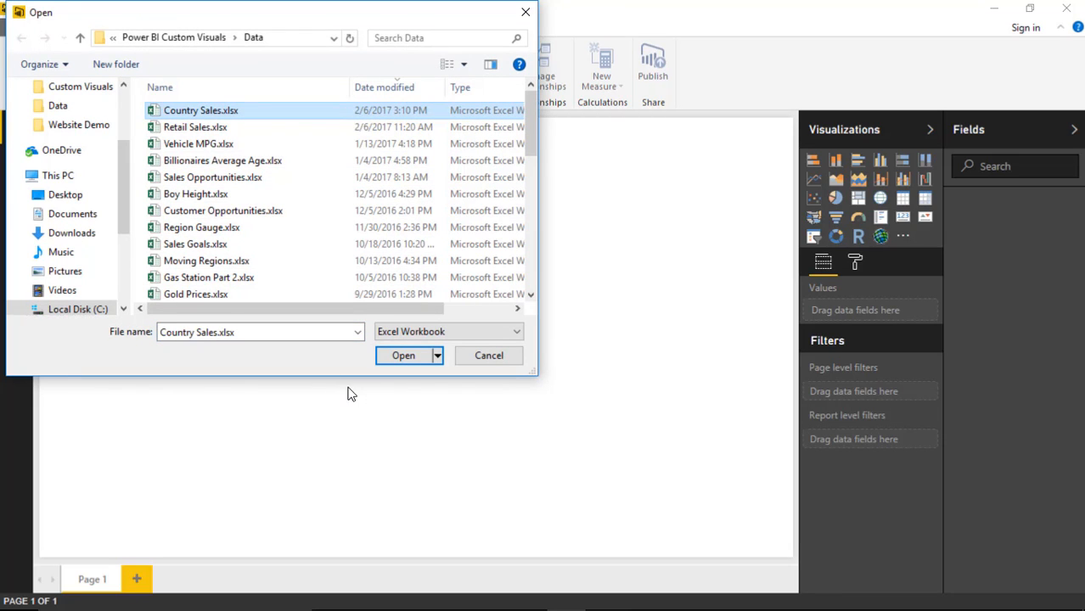
pyautogui.click(406, 356)
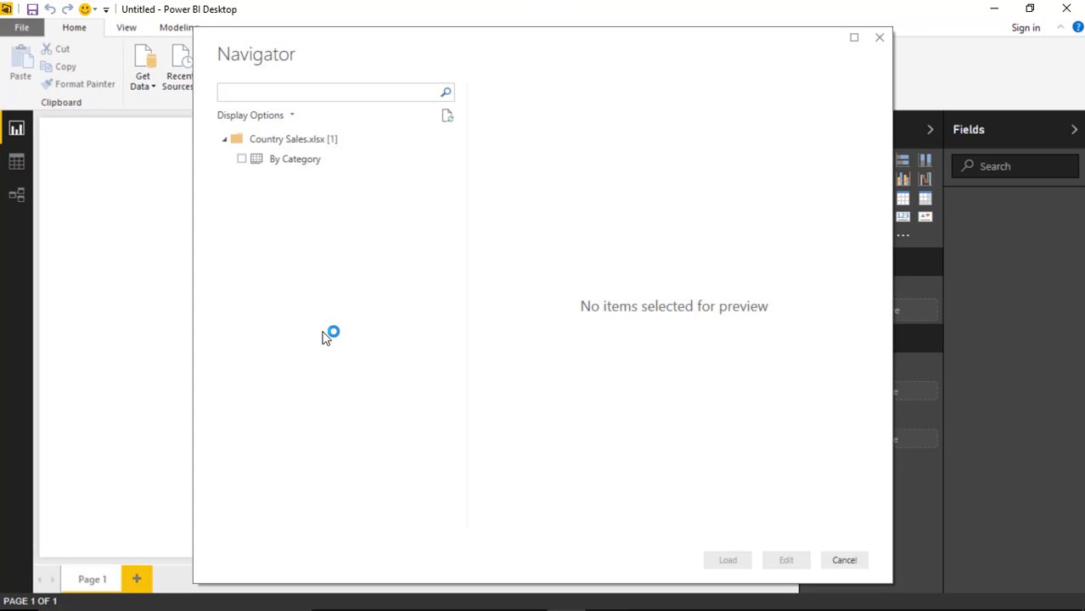
pyautogui.click(241, 159)
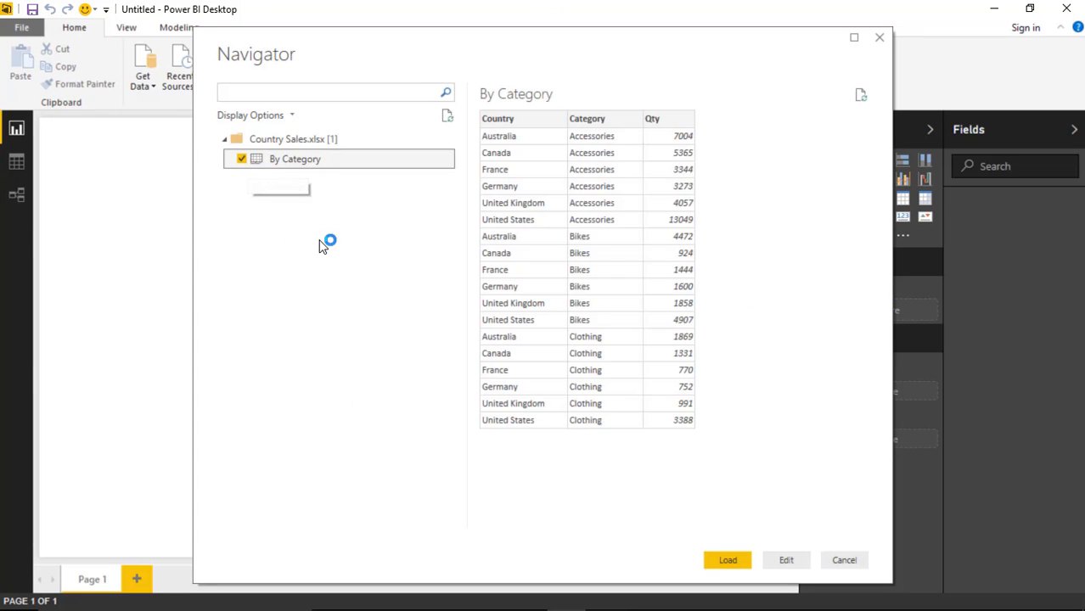
pyautogui.click(729, 560)
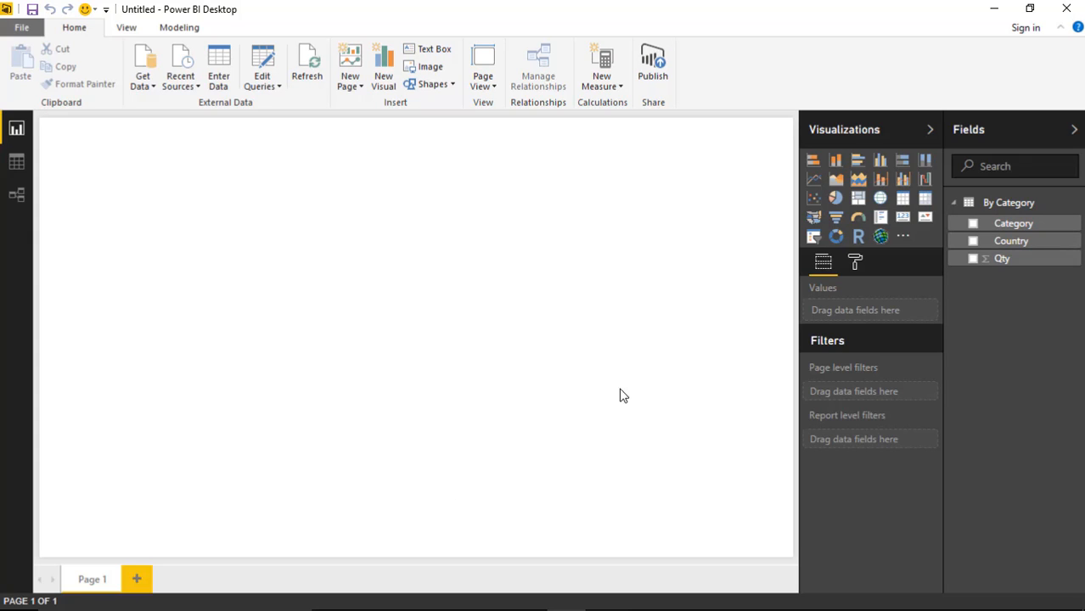
# Step: Import the custom visual MekkoChart.1.7.13.pbiviz from the Custom Visuals folder into the report
pyautogui.click(905, 240)
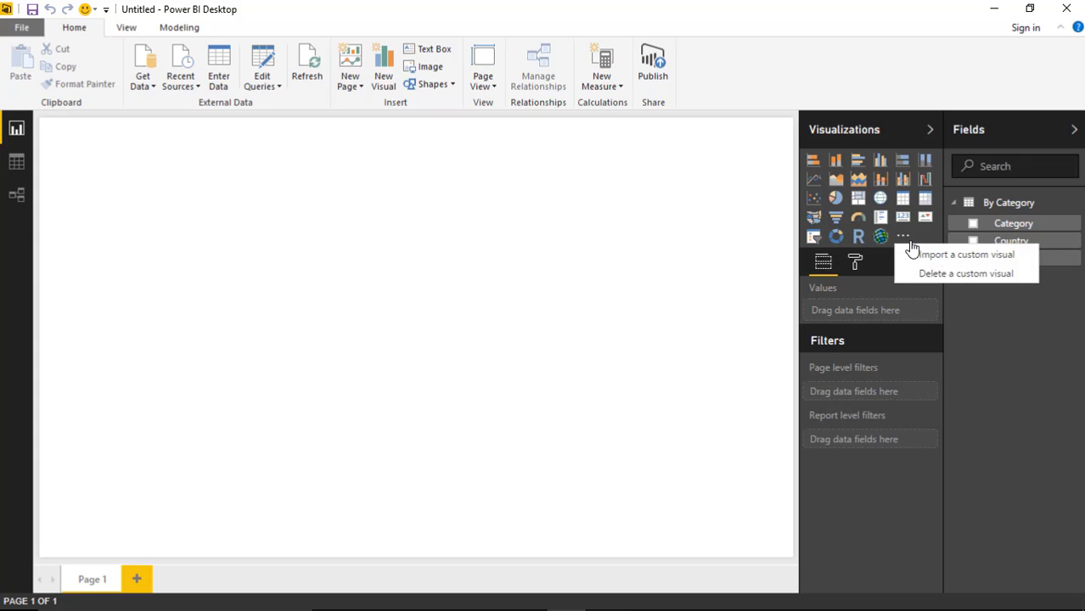
pyautogui.click(919, 256)
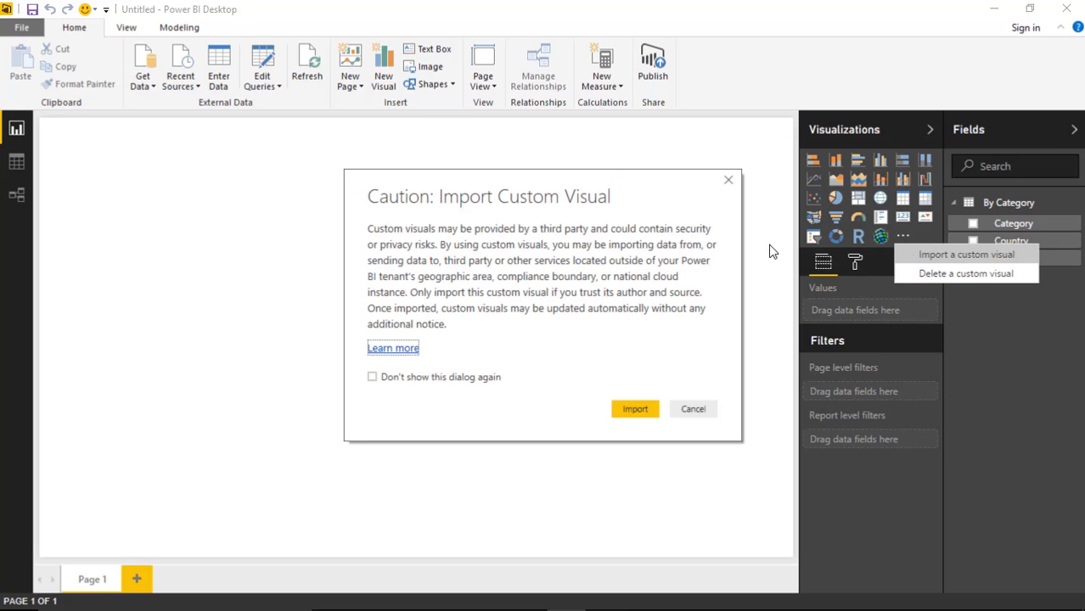
pyautogui.click(643, 411)
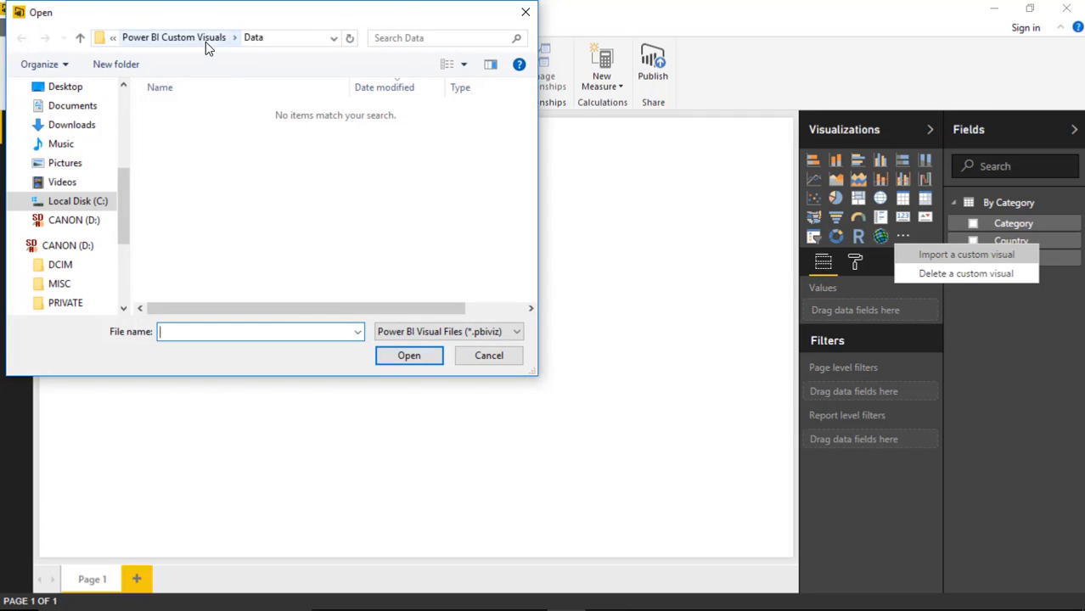
pyautogui.click(205, 42)
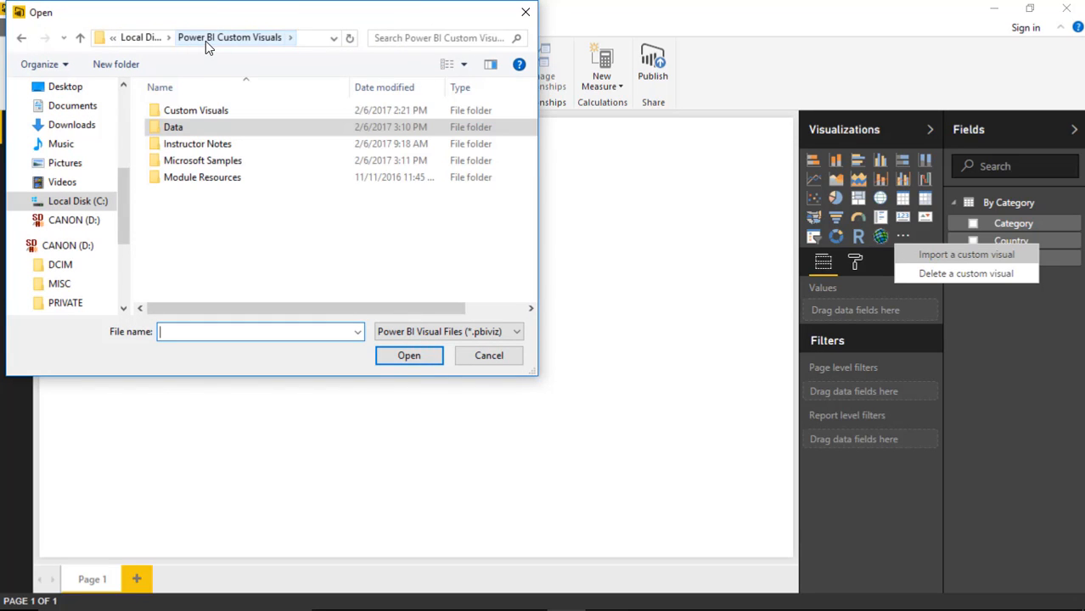
pyautogui.doubleClick(218, 113)
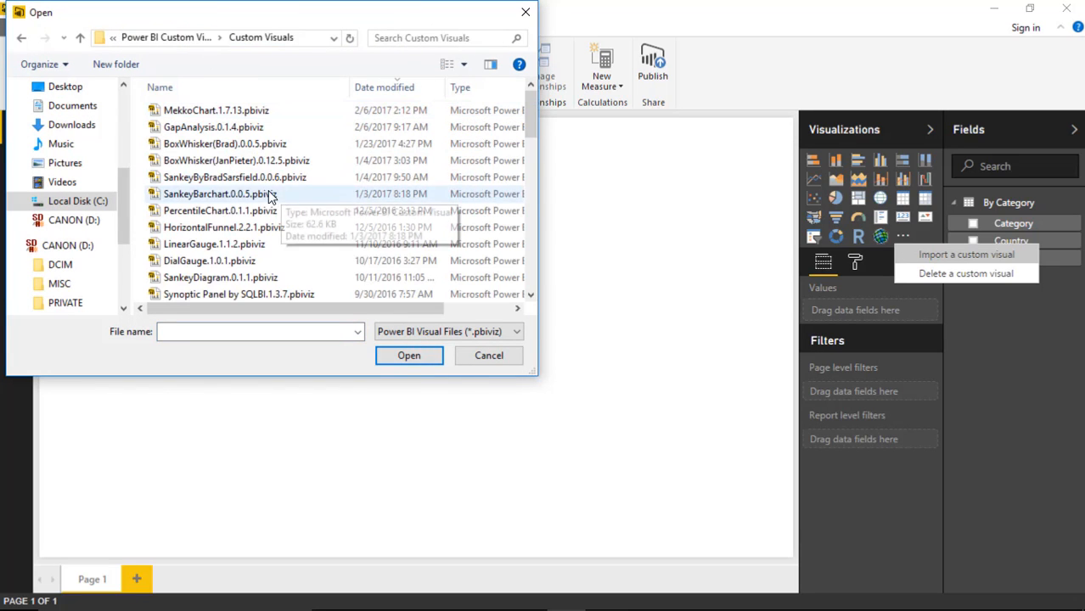
pyautogui.click(208, 111)
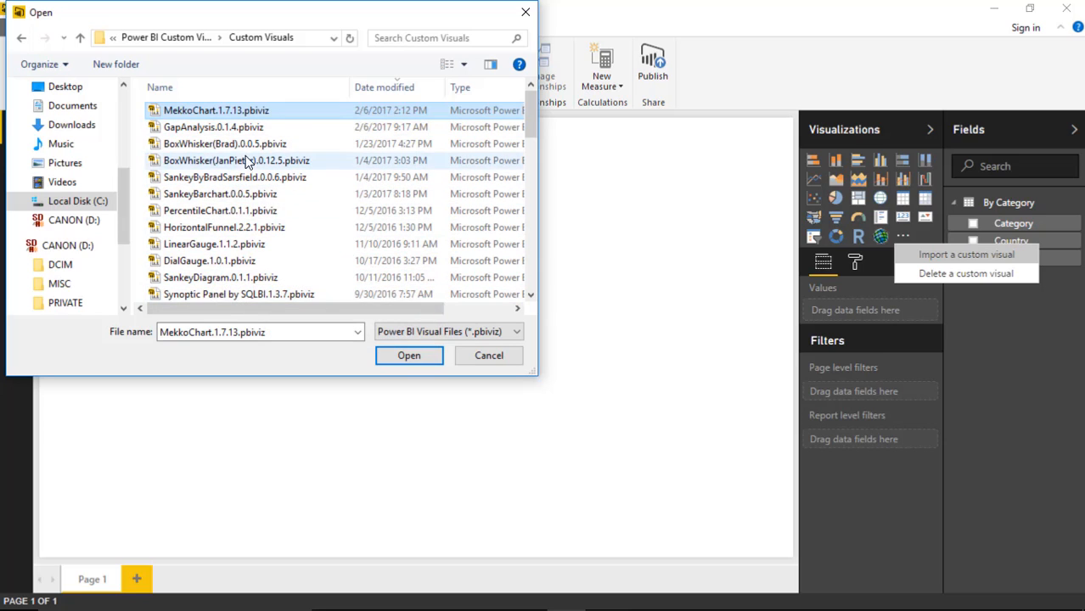
pyautogui.click(395, 355)
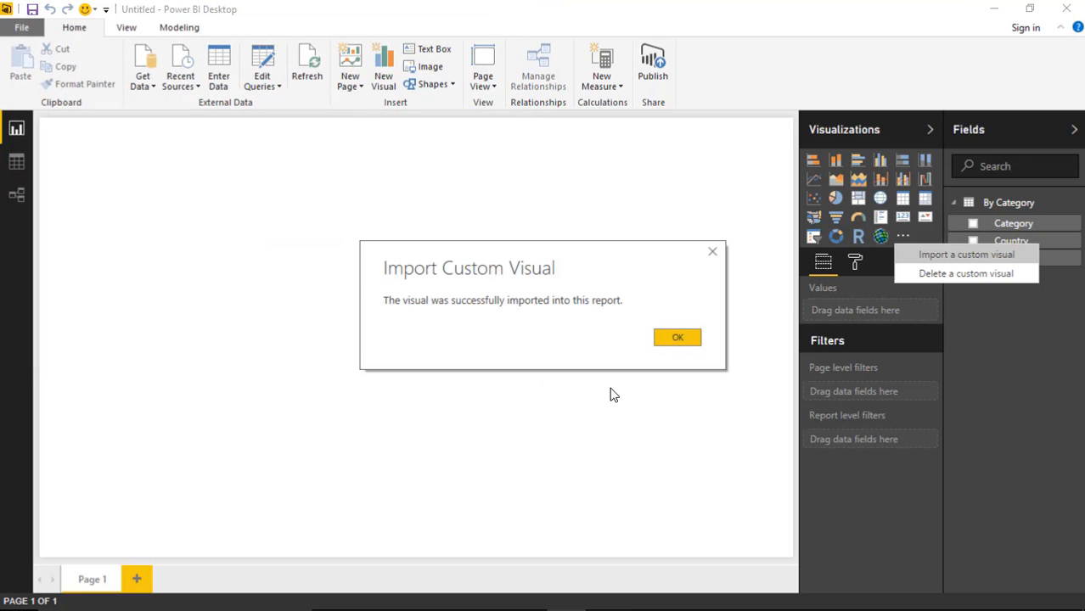
pyautogui.click(677, 339)
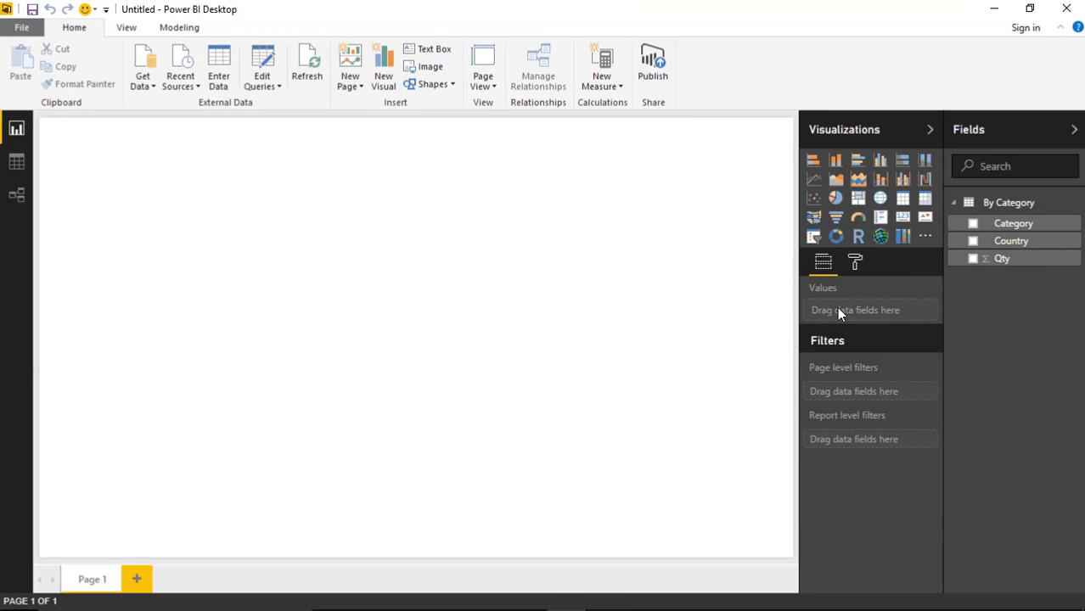
# Step: Add an empty Mekko Chart to the report page and enlarge it to about two thirds of the page width and nearly full height
pyautogui.click(902, 236)
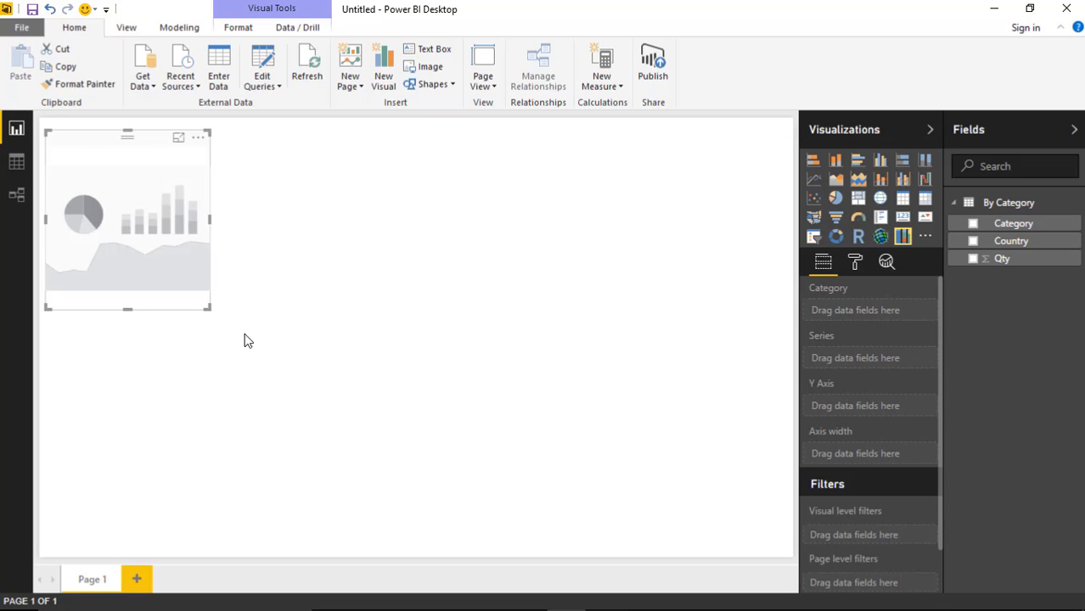
pyautogui.moveTo(206, 308); pyautogui.dragTo(537, 552)
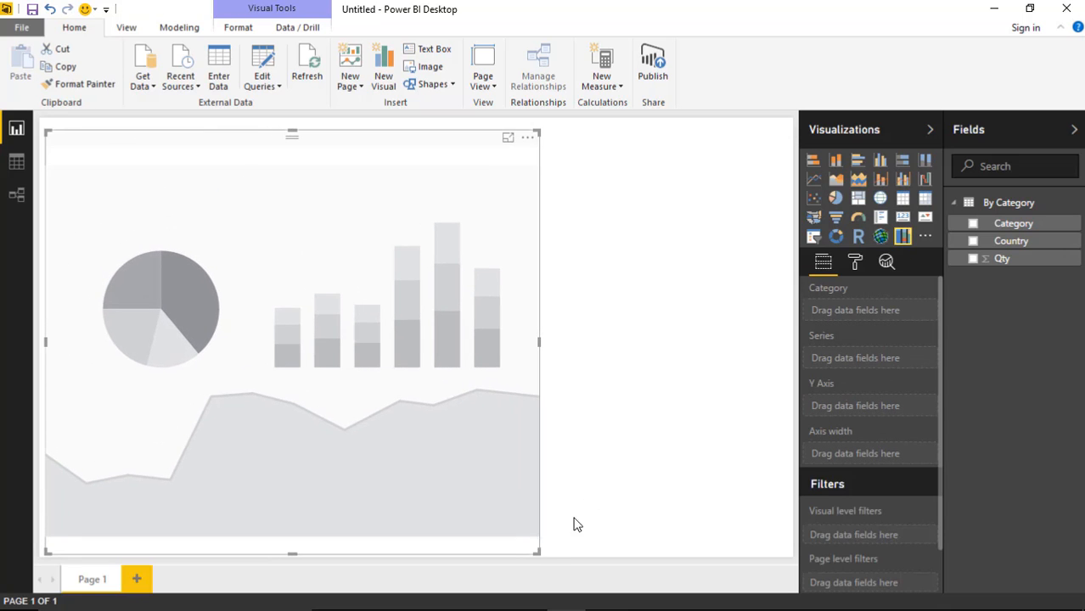
pyautogui.click(664, 353)
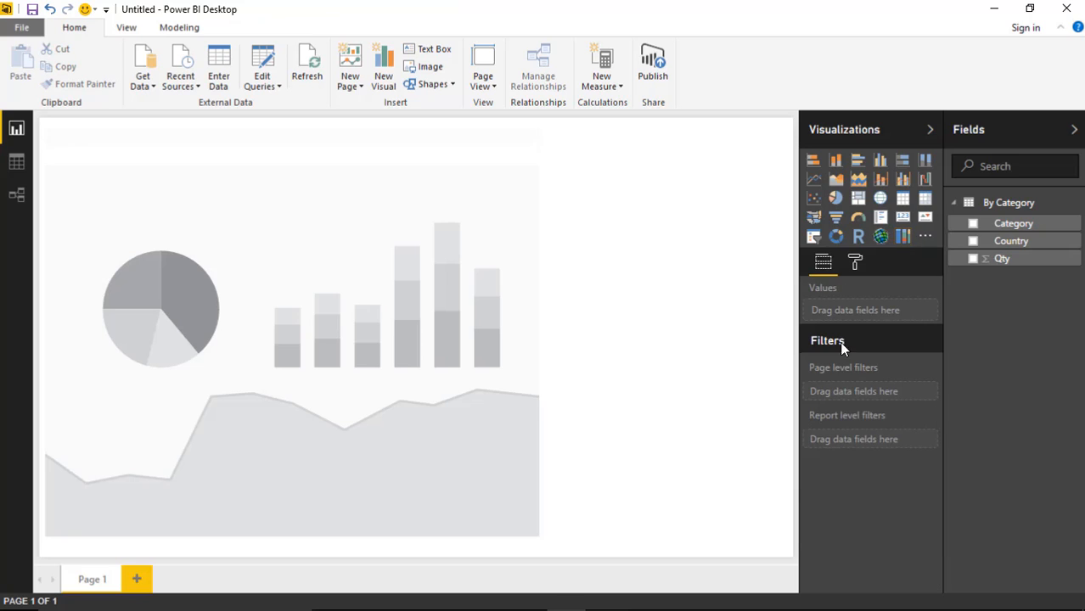
# Step: Add a table beside the chart showing the Category, Country and Qty fields
pyautogui.click(973, 224)
pyautogui.click(973, 242)
pyautogui.click(973, 259)
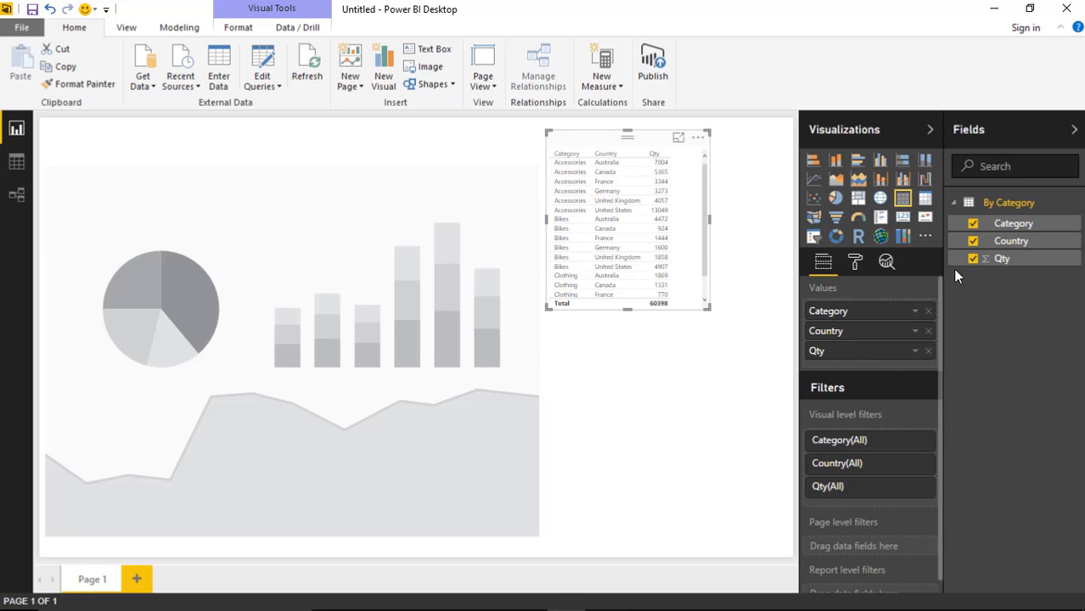
# Step: Set the table's text size to 11 and enlarge the table to about 397 wide by 584 high
pyautogui.click(858, 267)
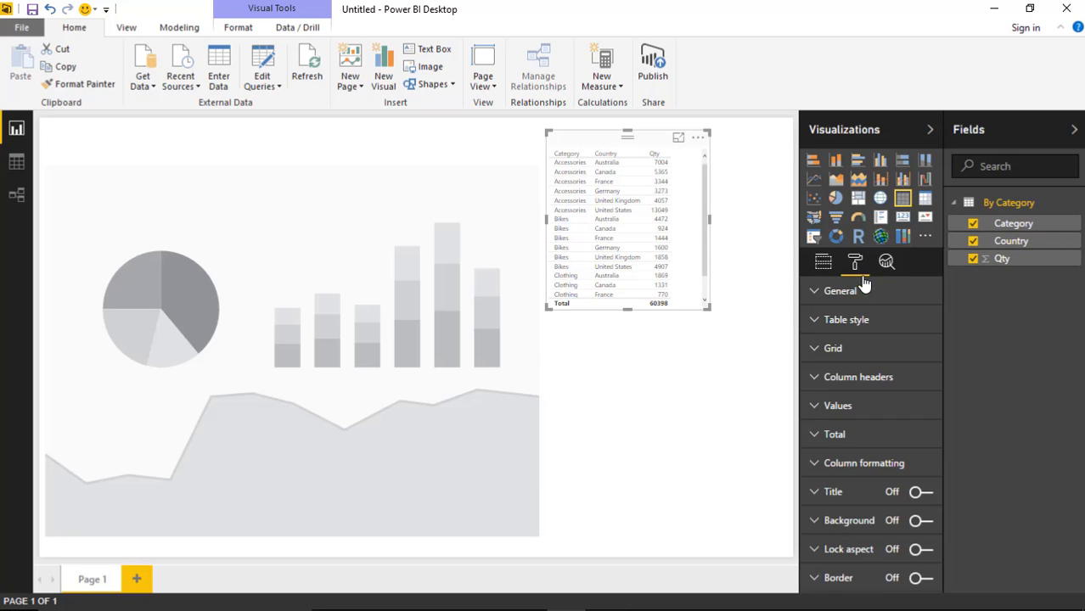
pyautogui.click(814, 293)
pyautogui.moveTo(885, 347); pyautogui.dragTo(891, 351)
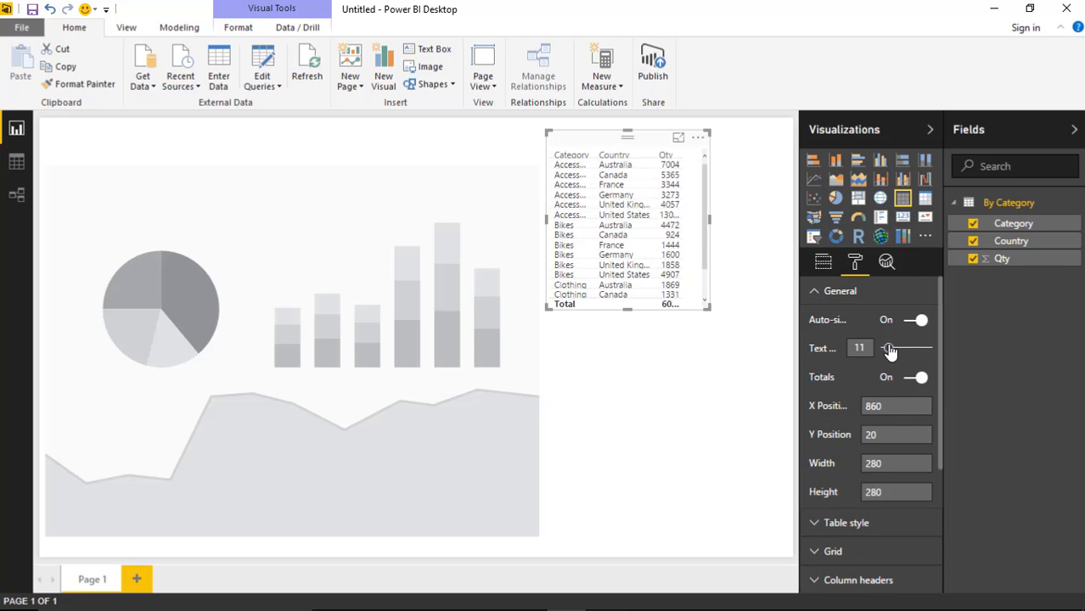
pyautogui.moveTo(708, 308); pyautogui.dragTo(776, 486)
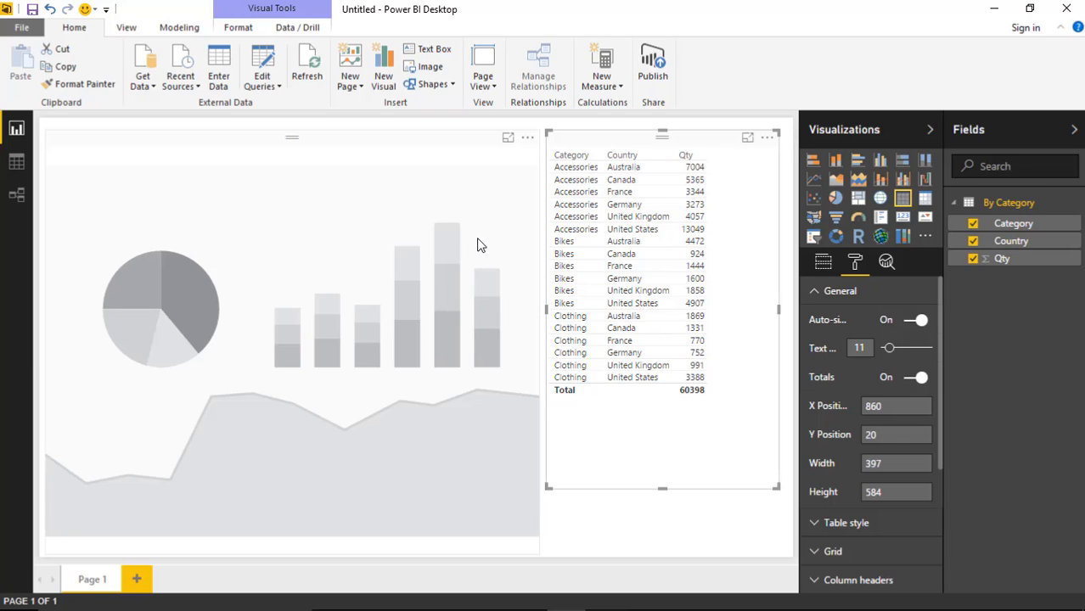
# Step: Assign Category to the Mekko Chart's Category, Country to its Series, and Qty to both its Y Axis and Axis width
pyautogui.click(317, 279)
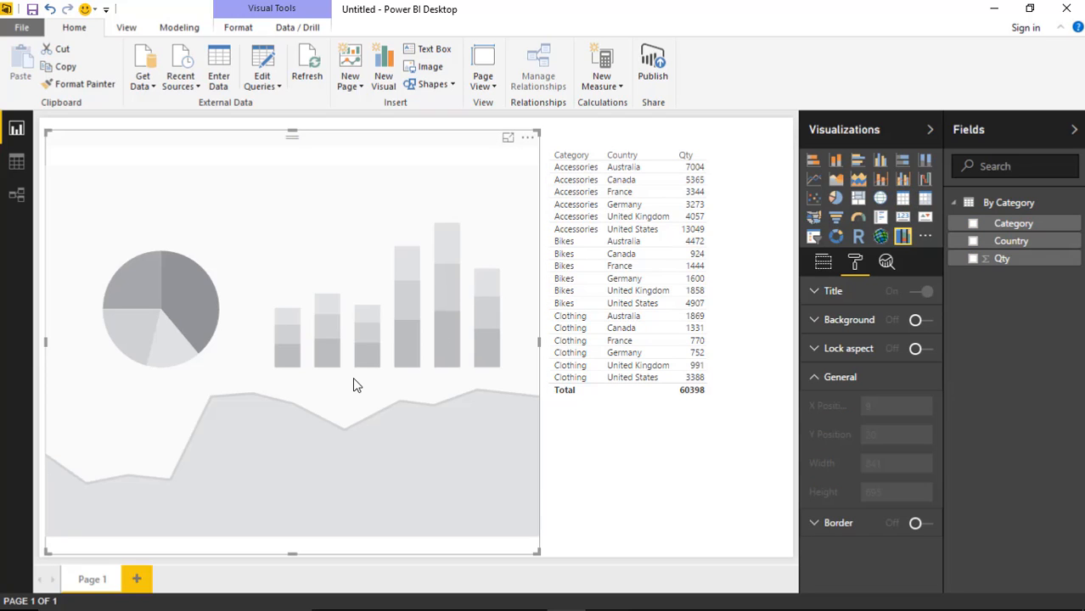
pyautogui.click(822, 263)
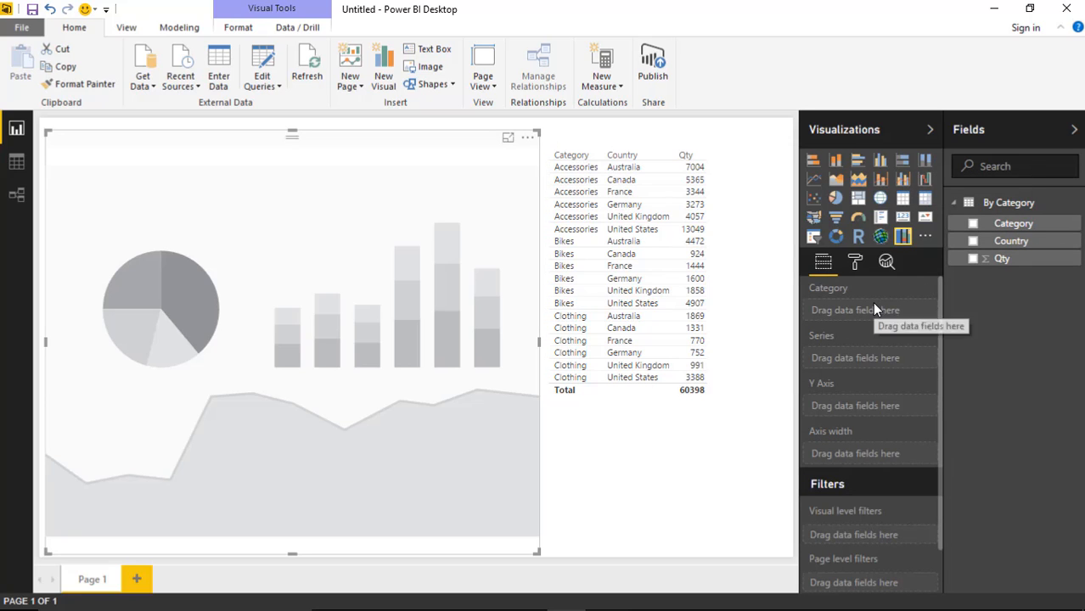
pyautogui.moveTo(1012, 225); pyautogui.dragTo(915, 319)
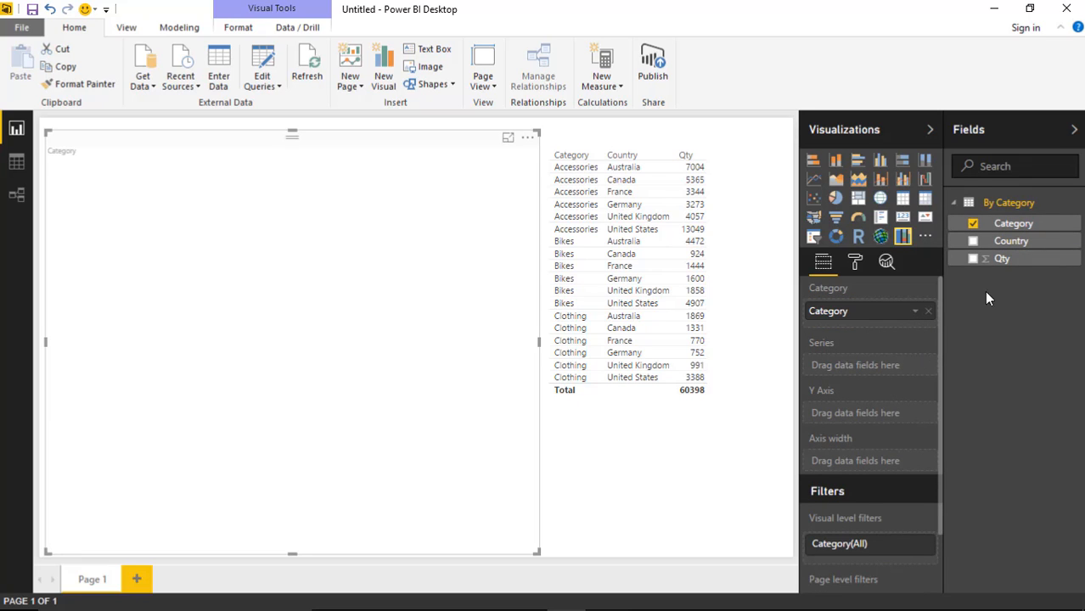
pyautogui.moveTo(1008, 242); pyautogui.dragTo(924, 366)
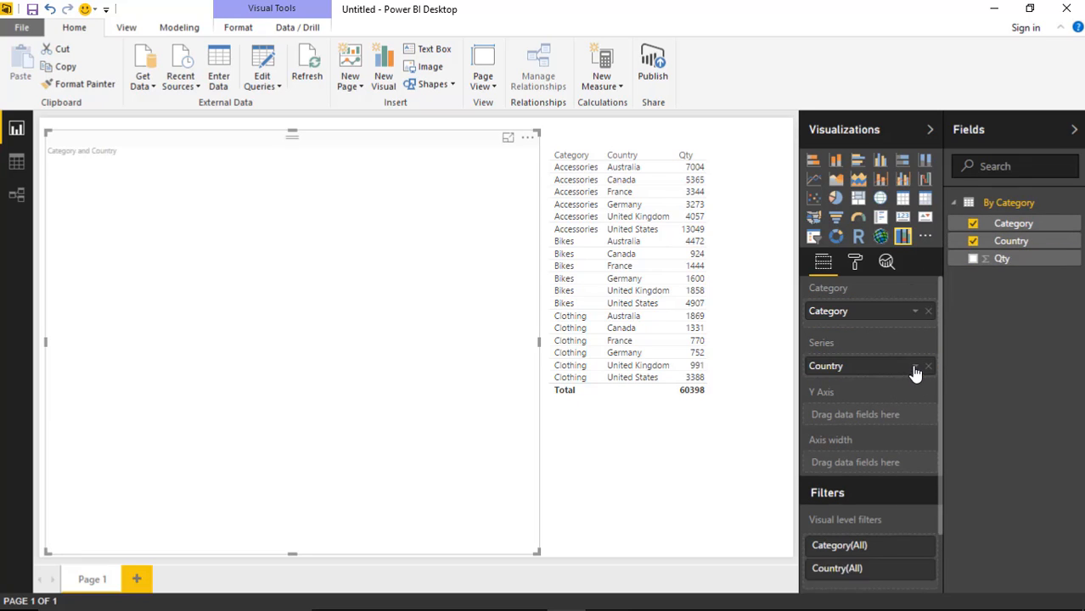
pyautogui.moveTo(1000, 260); pyautogui.dragTo(875, 438)
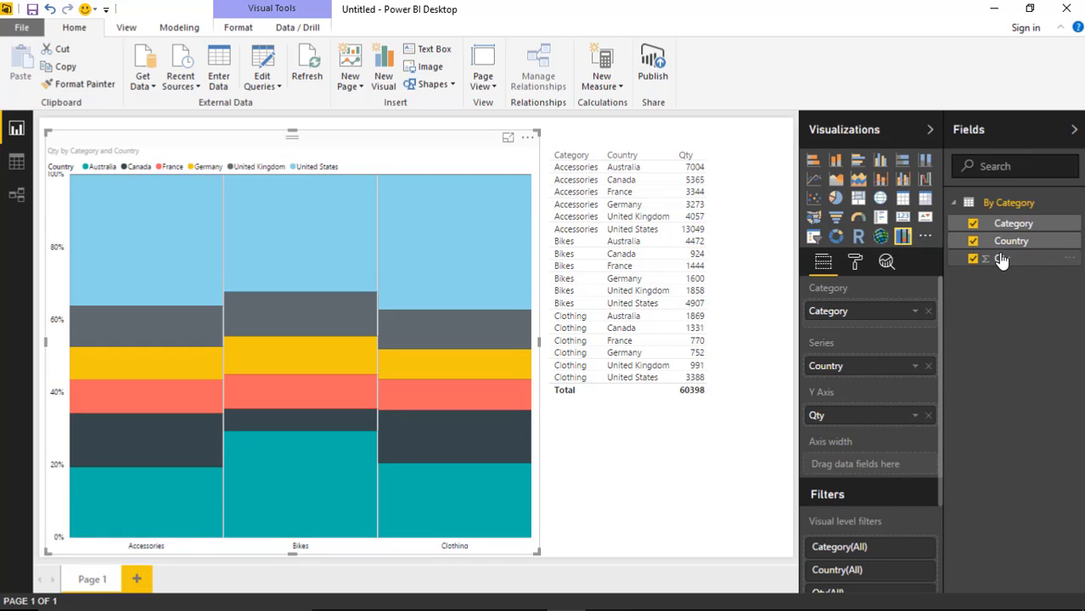
pyautogui.moveTo(1000, 258); pyautogui.dragTo(872, 465)
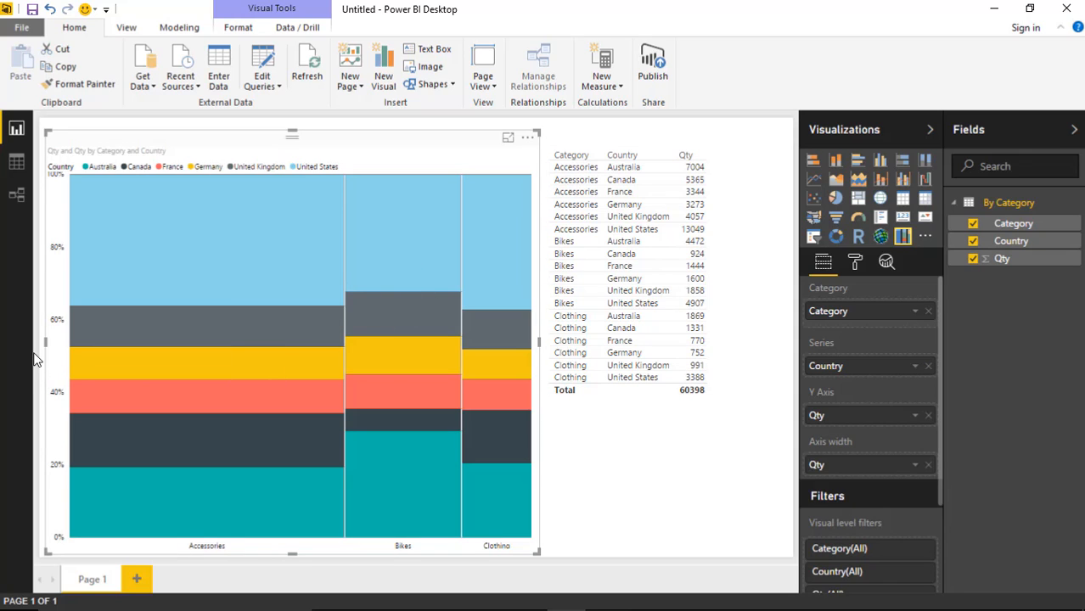
# Step: Cross-filter the table by selecting the chart's United States segments for Accessories, Bikes and Clothing, and the Germany segment for Bikes
pyautogui.click(127, 253)
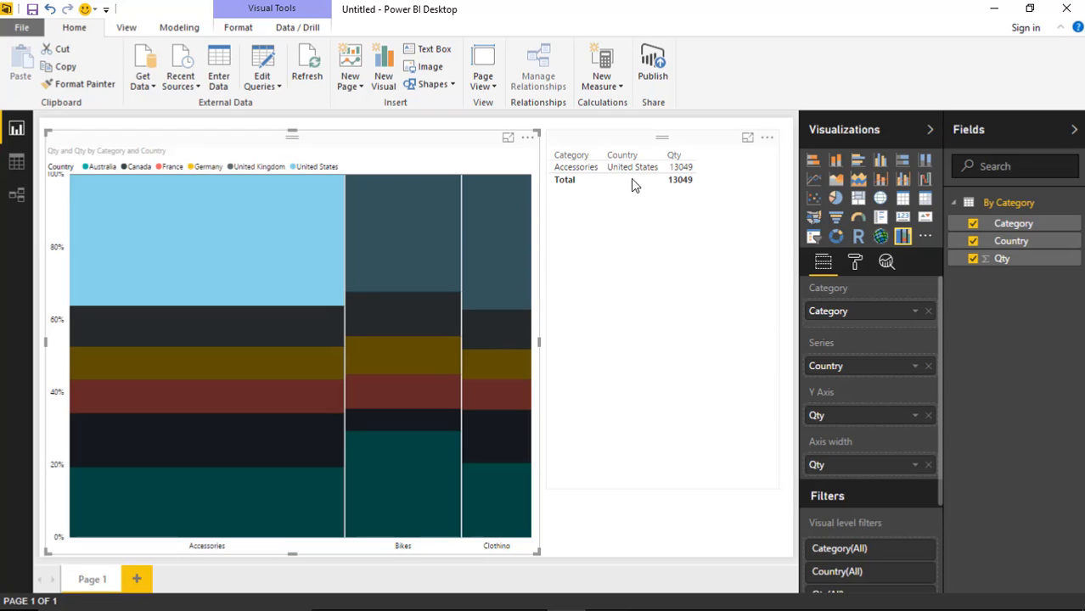
pyautogui.click(439, 249)
pyautogui.click(522, 259)
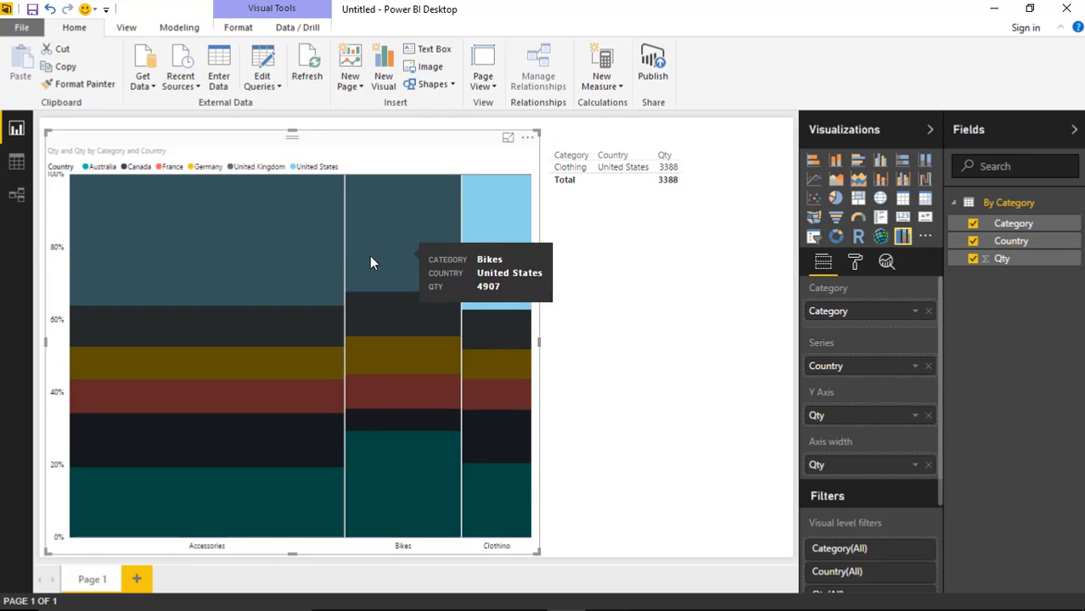
pyautogui.click(327, 259)
pyautogui.click(381, 242)
pyautogui.click(378, 345)
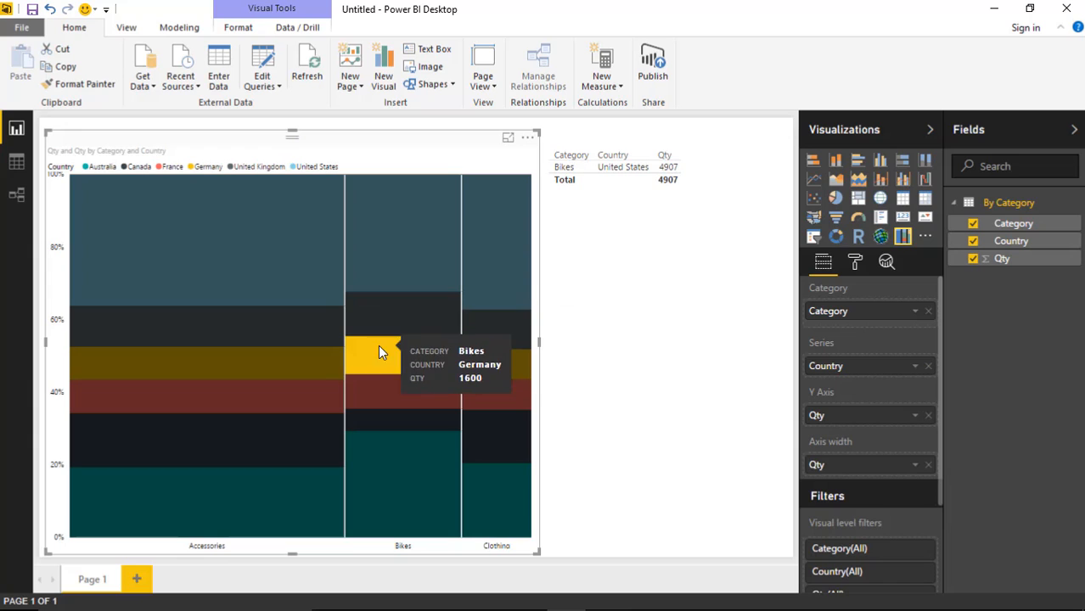
# Step: Cross-filter the table with the chart's Canada segment for Accessories and Australia segment for Bikes, and clear the selection
pyautogui.click(307, 442)
pyautogui.click(378, 494)
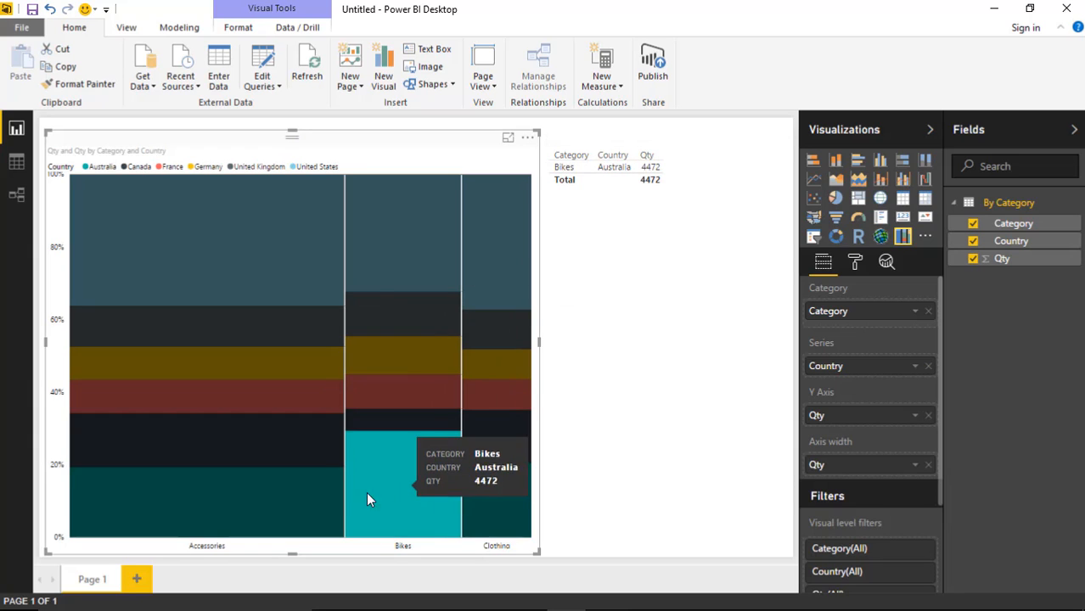
pyautogui.click(366, 499)
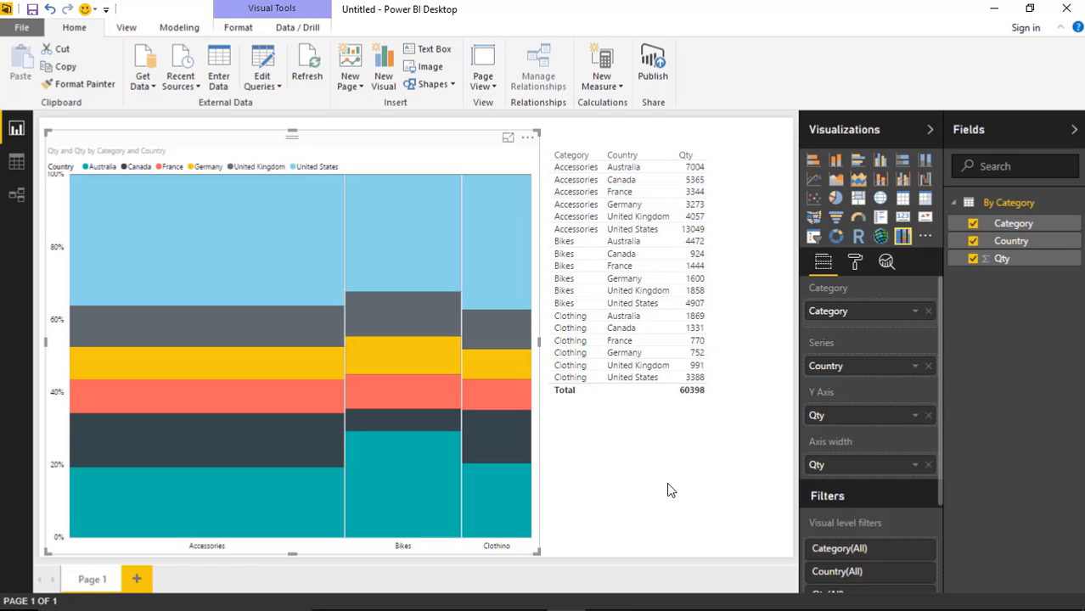
# Step: Open the Mekko Chart's formatting options and widen the Visualizations pane so the full option names fit
pyautogui.click(855, 264)
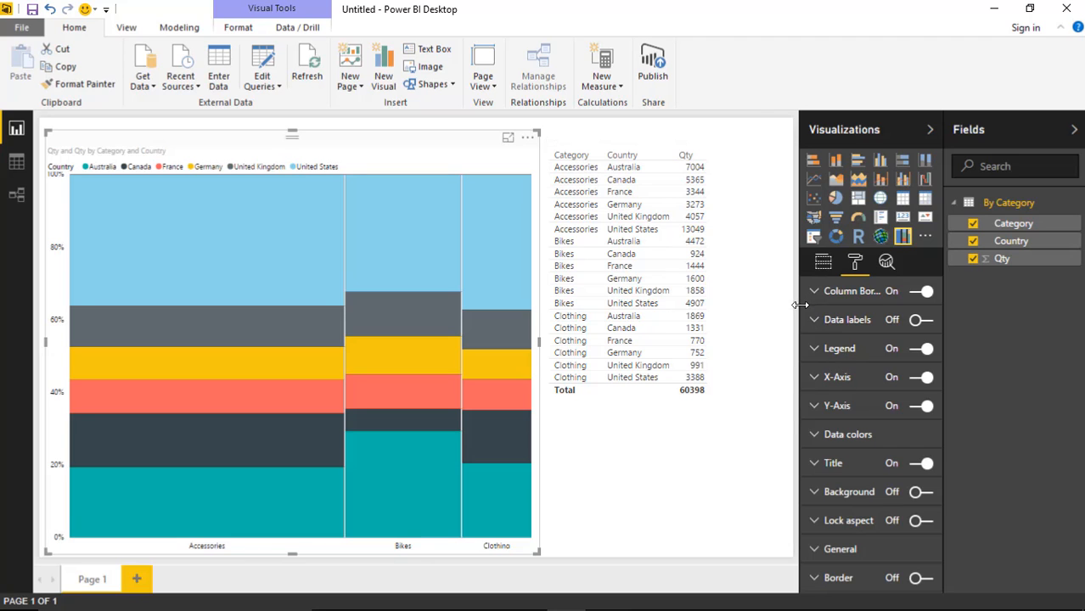
pyautogui.moveTo(799, 305); pyautogui.dragTo(753, 304)
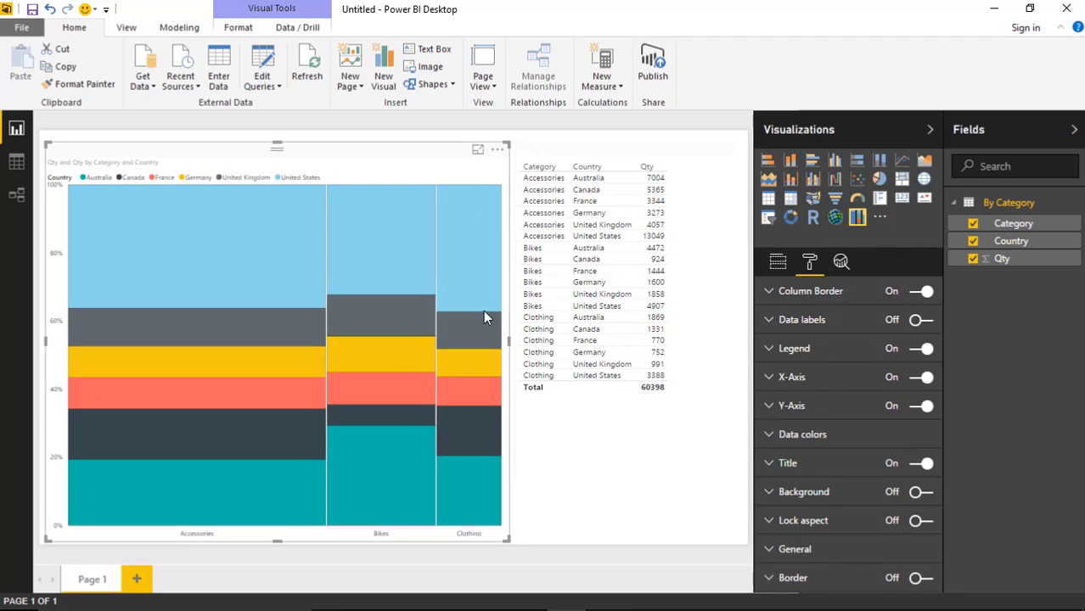
pyautogui.moveTo(438, 213)
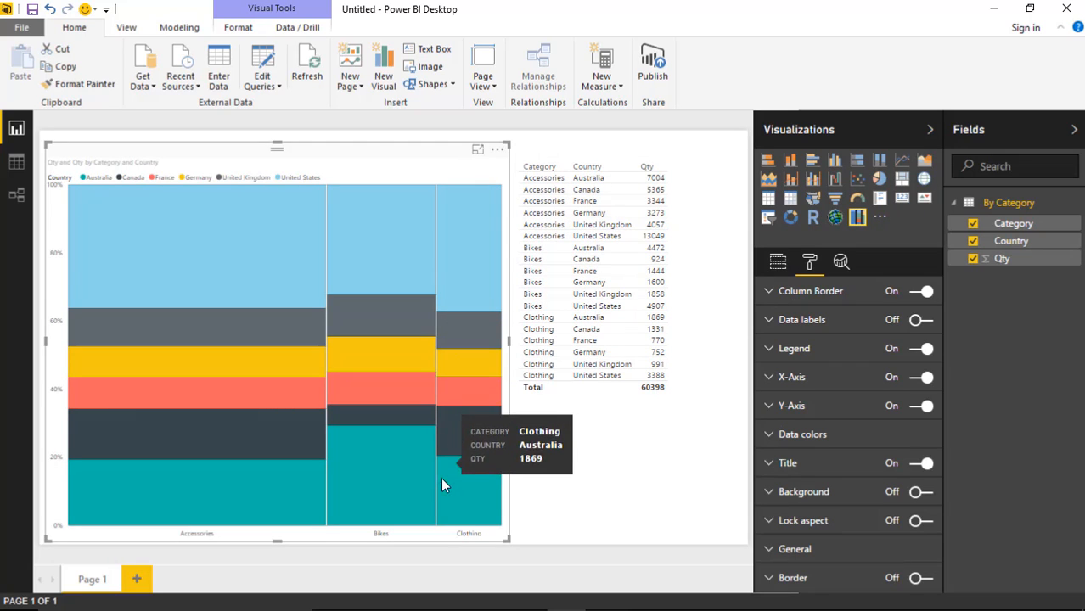
# Step: Try the chart with Column Border off, switch it back on, and try a border width of 4 before restoring 2
pyautogui.click(921, 291)
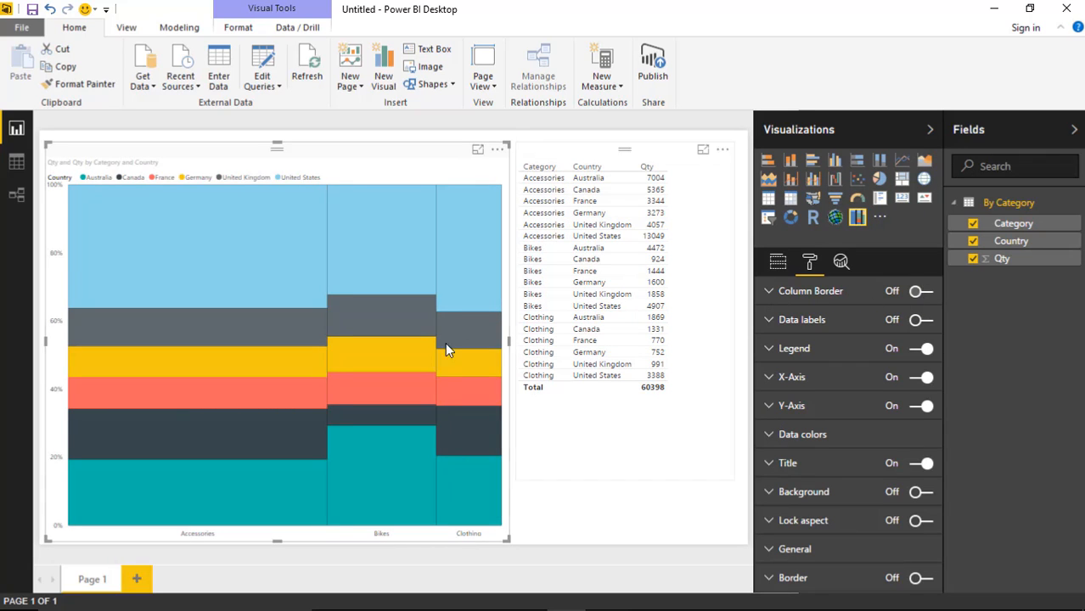
pyautogui.moveTo(440, 290)
pyautogui.click(921, 291)
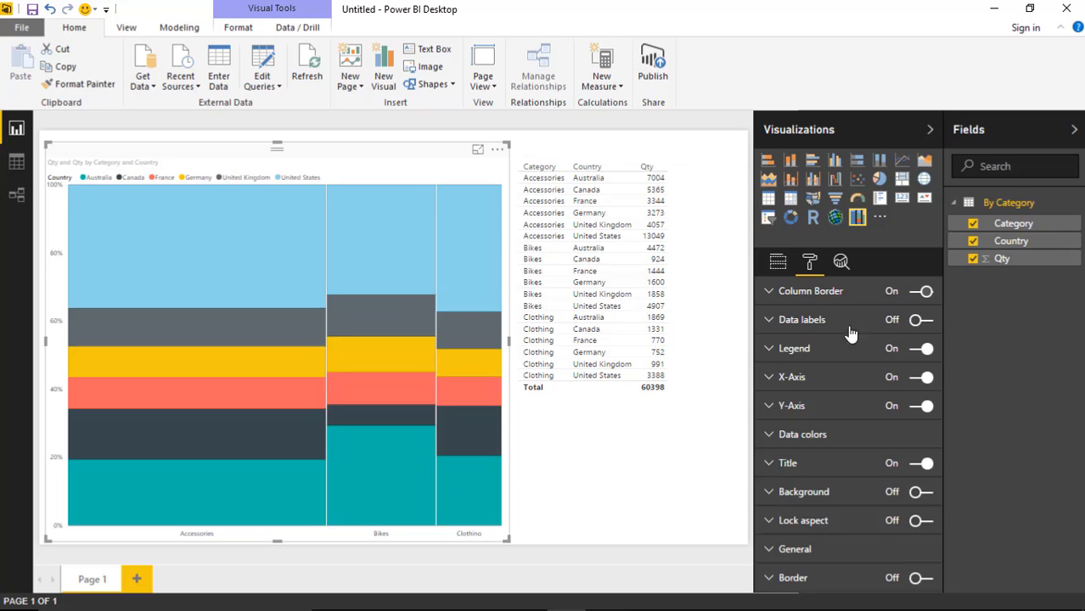
pyautogui.click(774, 295)
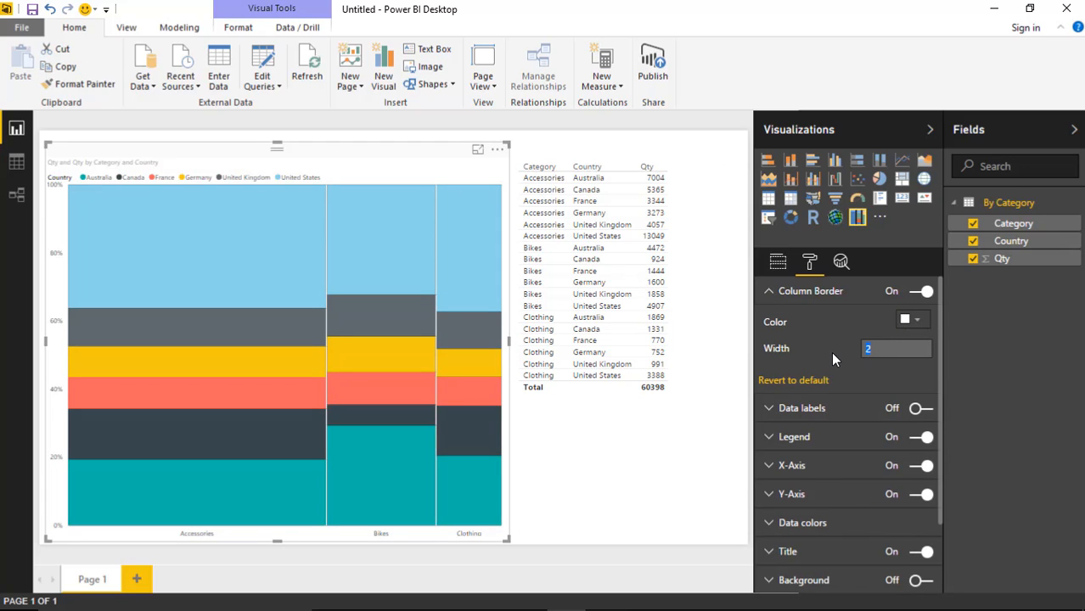
pyautogui.write('4')
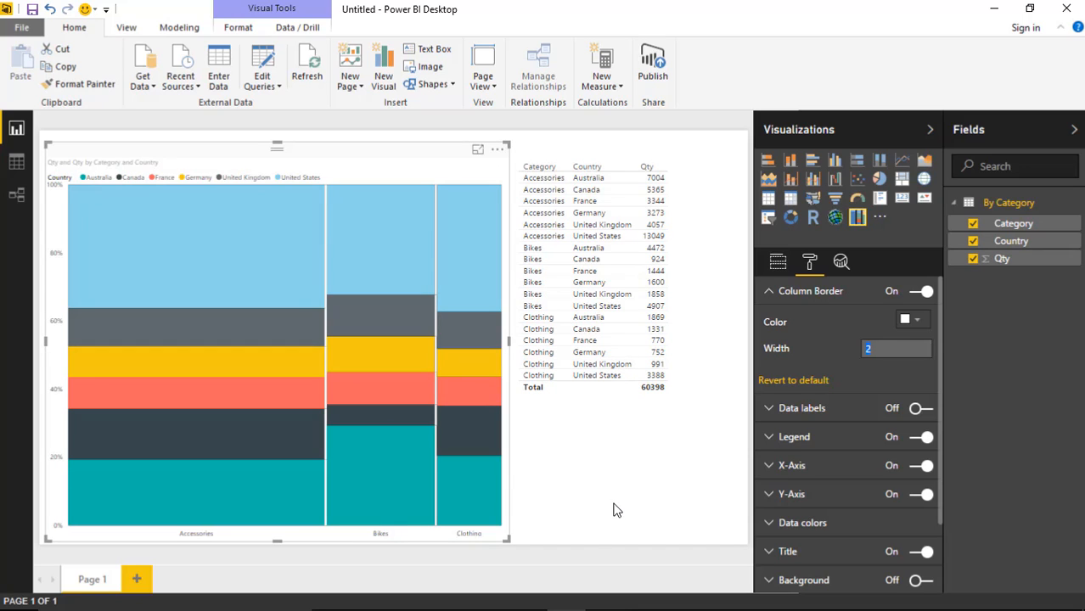
pyautogui.click(794, 292)
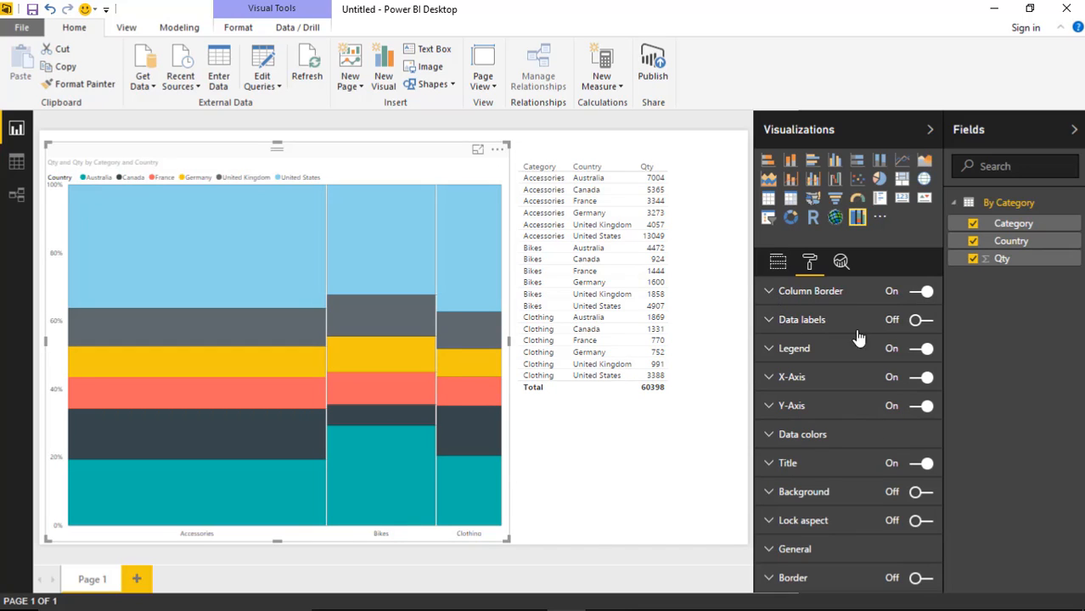
# Step: Turn on the Mekko Chart's data labels and expand their settings
pyautogui.click(921, 320)
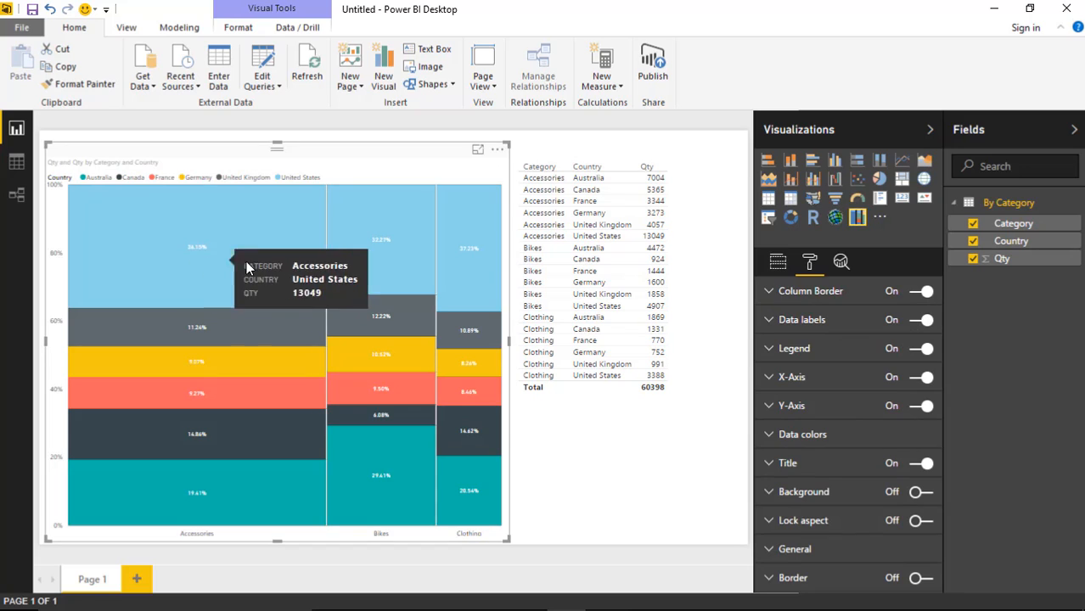
pyautogui.click(767, 320)
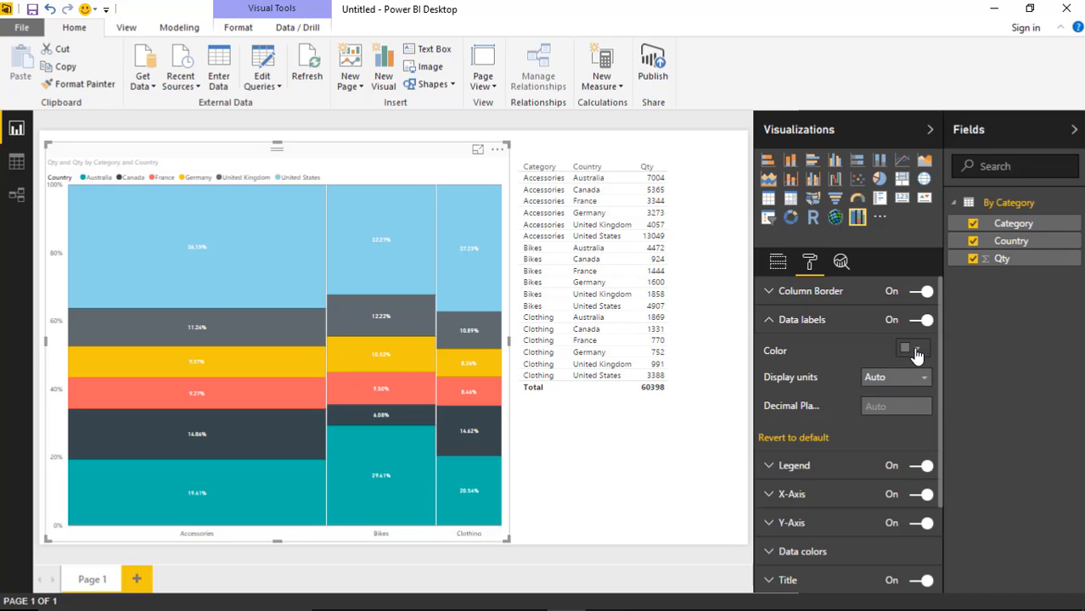
pyautogui.moveTo(182, 272)
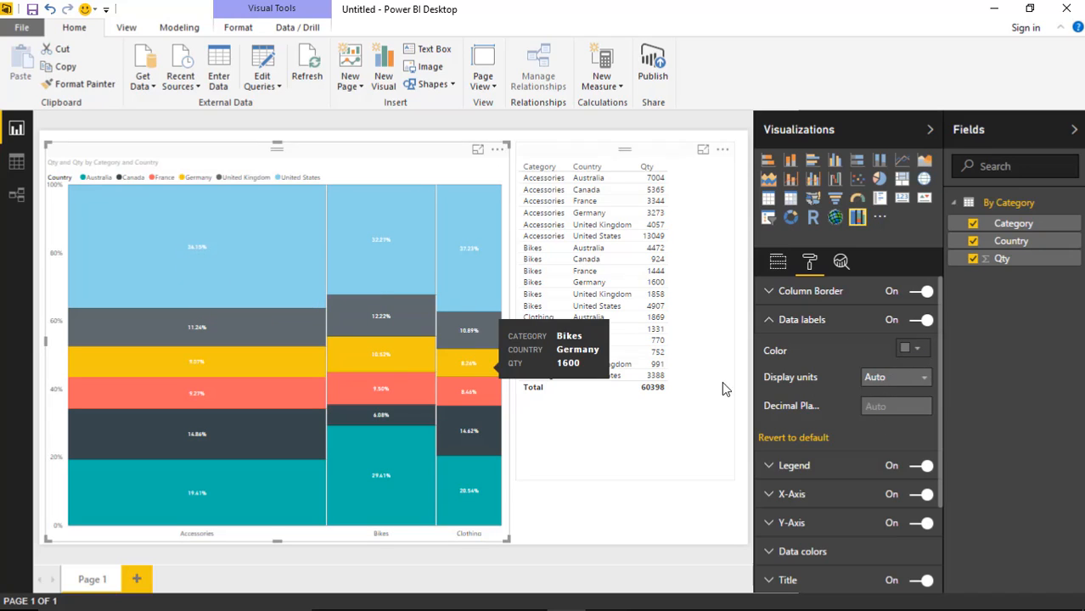
# Step: Try None as the data labels' display units, and return the setting to Auto
pyautogui.click(921, 379)
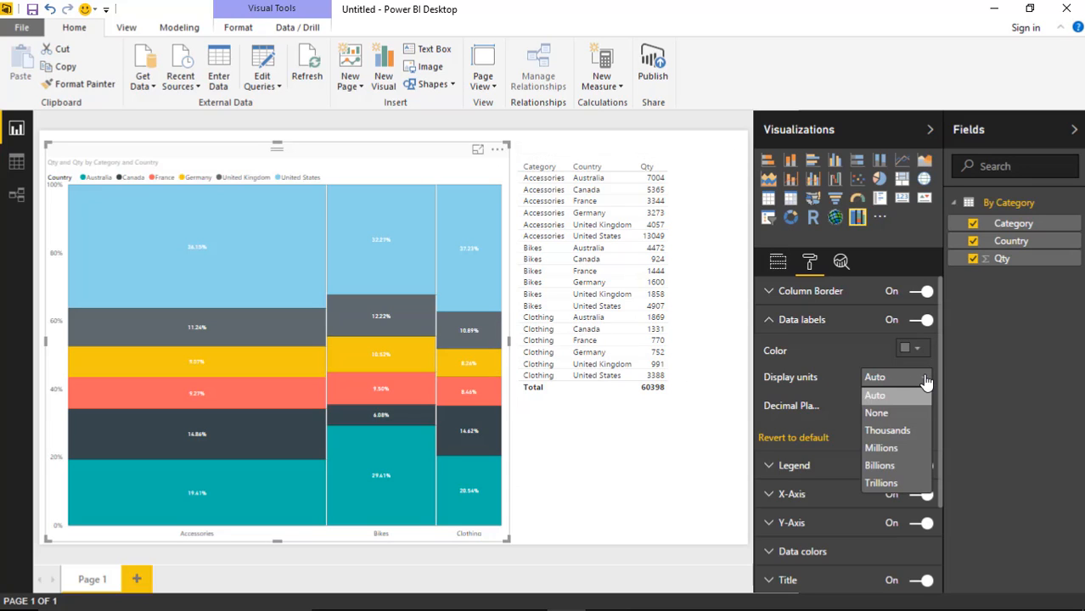
pyautogui.click(877, 414)
pyautogui.moveTo(191, 259)
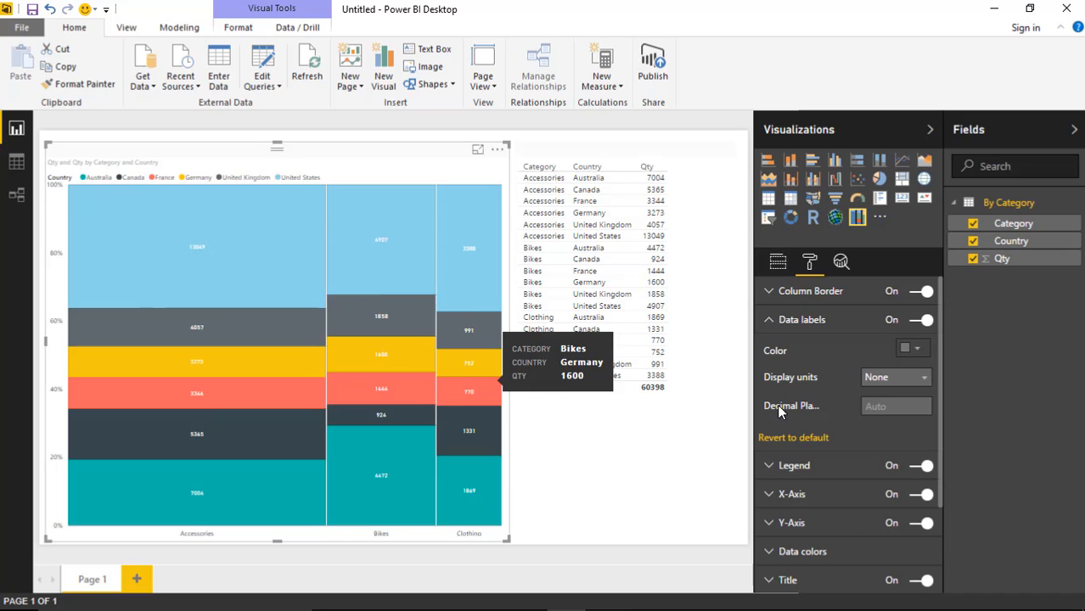
pyautogui.click(921, 384)
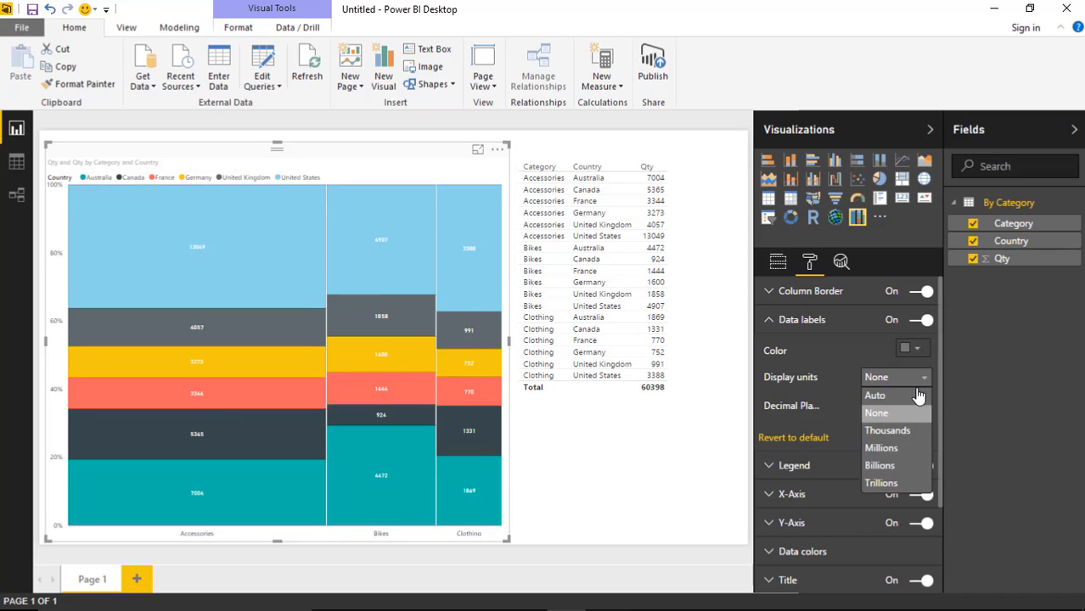
pyautogui.click(898, 397)
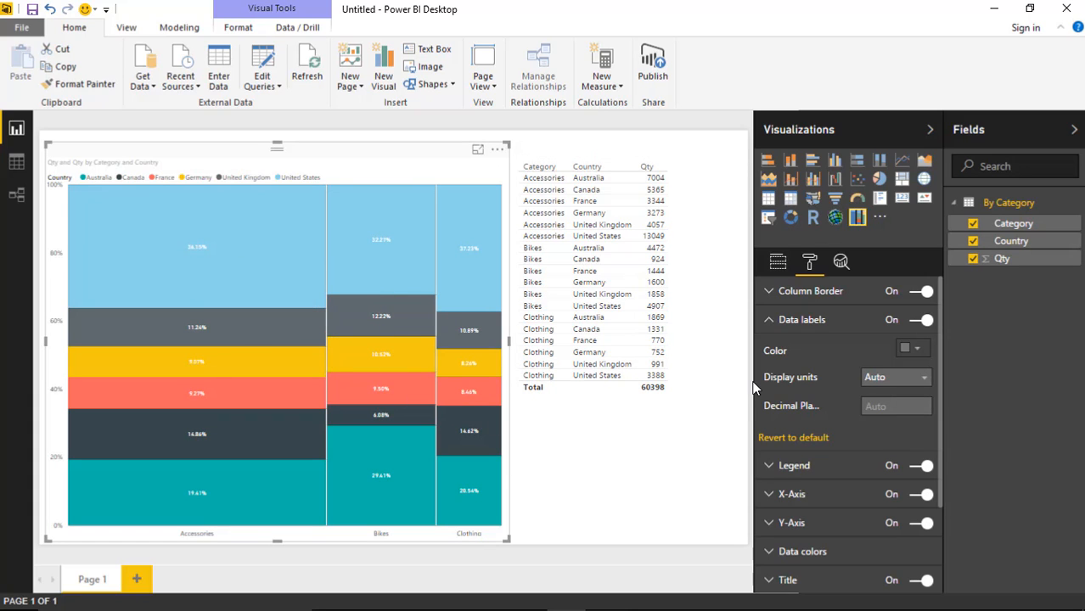
# Step: Narrow the Visualizations pane, and preview the chart with its legend off before switching the legend back on
pyautogui.moveTo(752, 382); pyautogui.dragTo(788, 377)
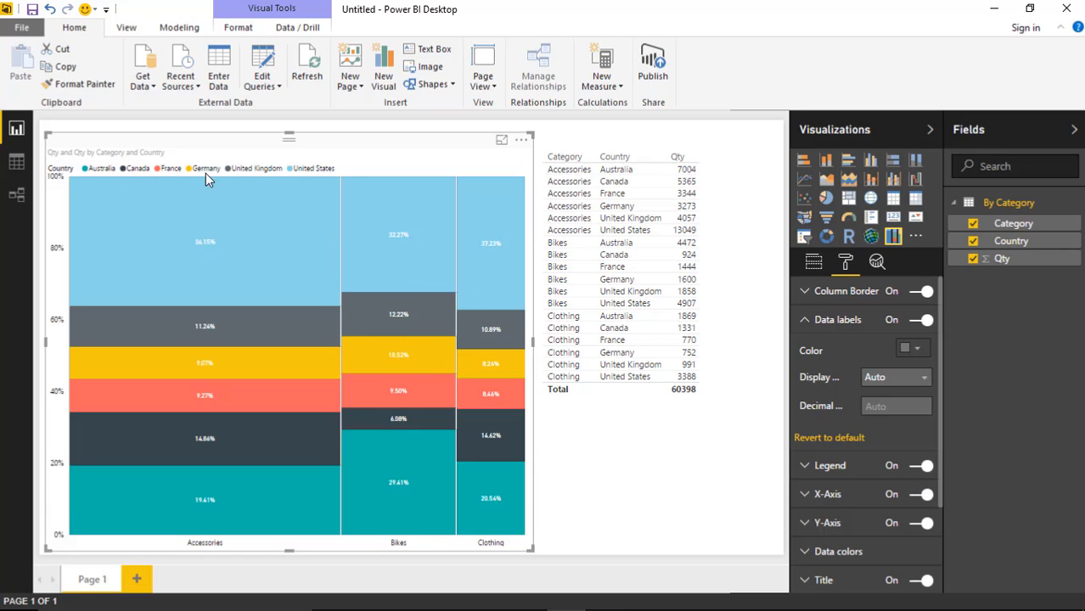
pyautogui.click(923, 465)
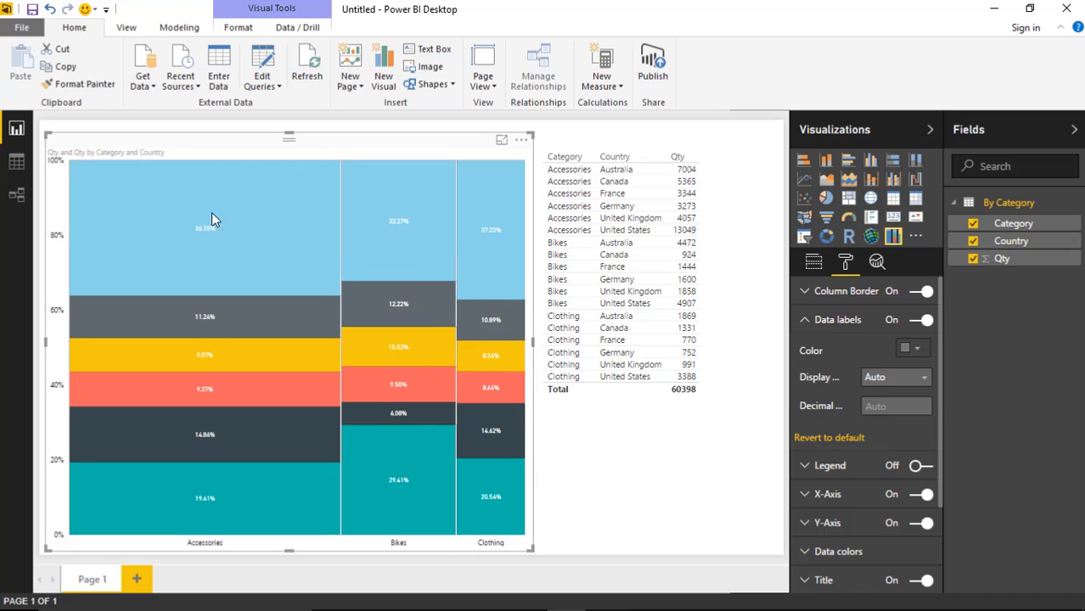
pyautogui.click(921, 465)
# Step: Set the chart legend's text size to 13 and collapse the legend settings
pyautogui.click(827, 466)
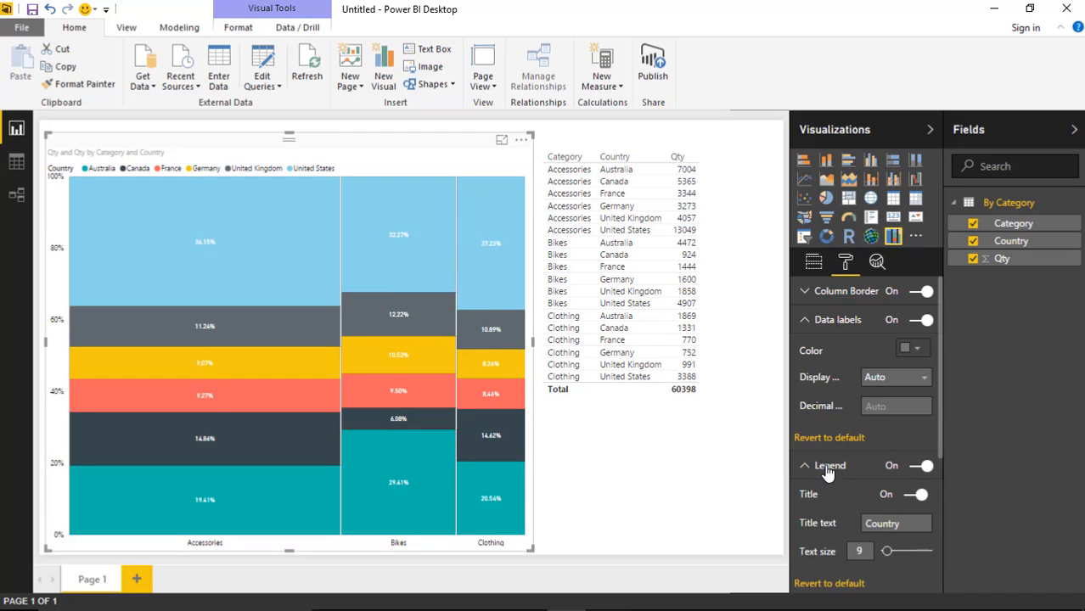
pyautogui.scroll(-2, 915, 532)
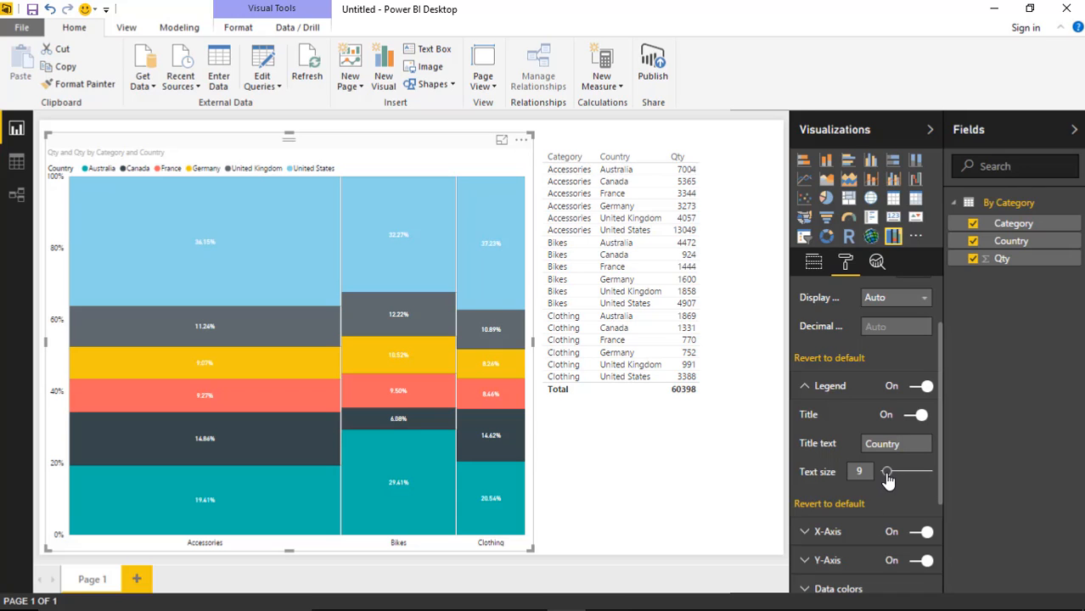
pyautogui.moveTo(889, 479); pyautogui.dragTo(893, 479)
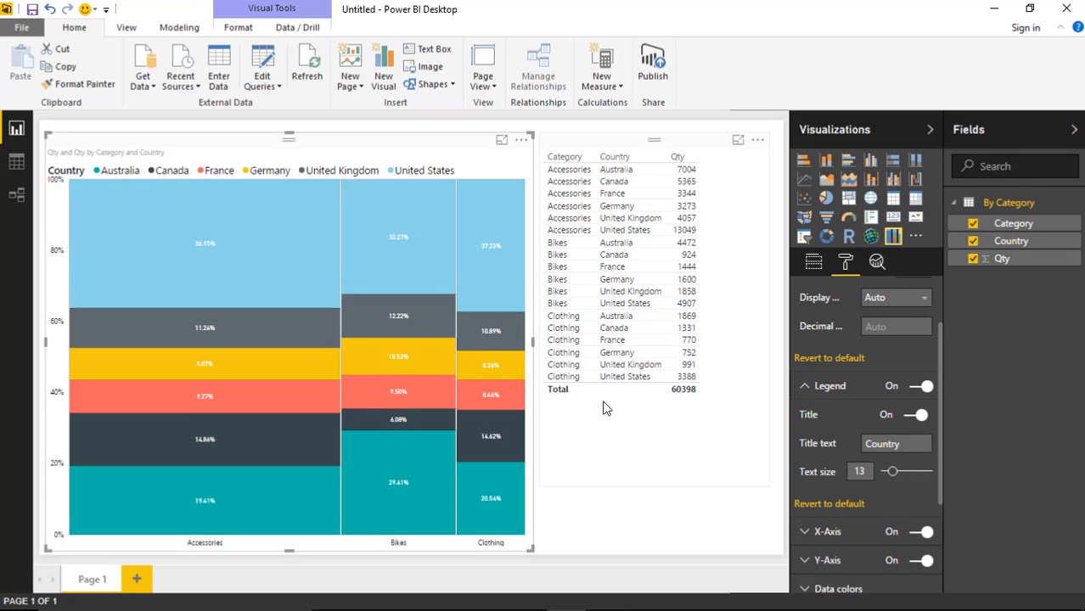
pyautogui.click(803, 387)
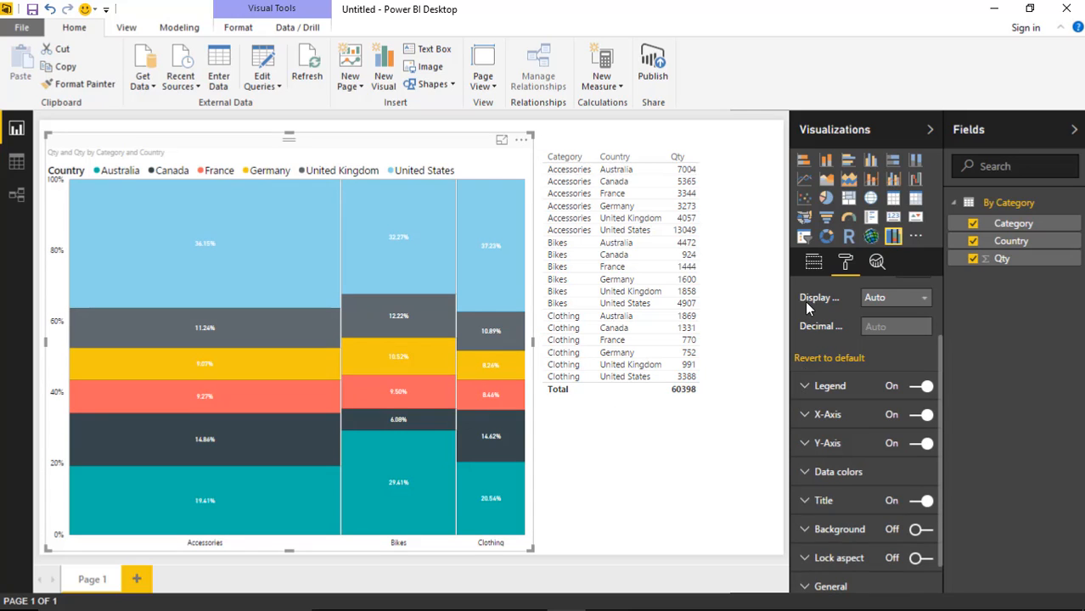
# Step: Try the chart with its X-Axis turned off, and switch the axis back on
pyautogui.scroll(-1, 819, 361)
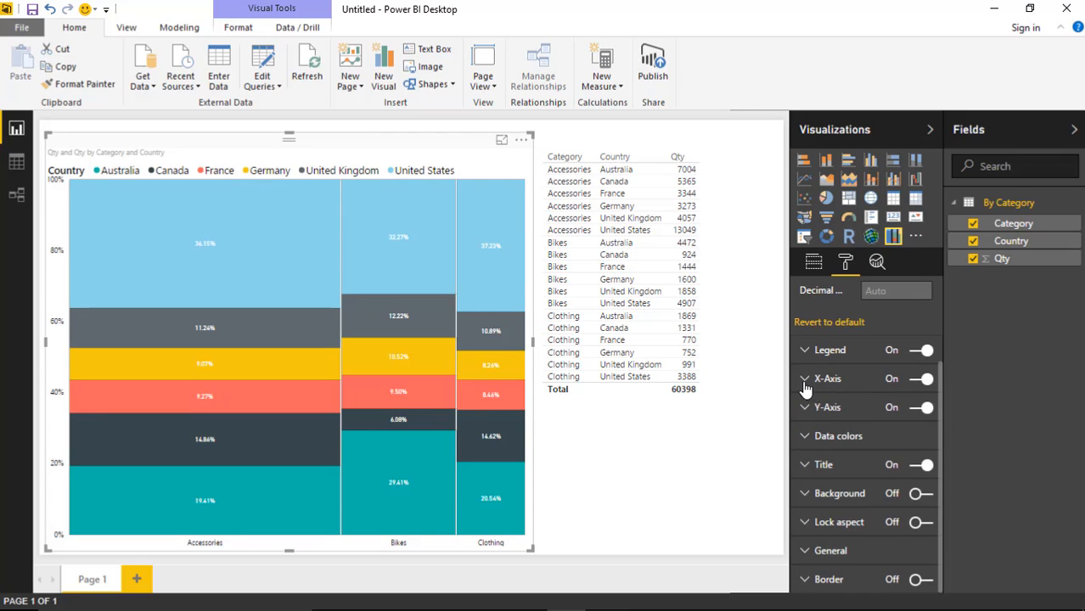
pyautogui.click(920, 381)
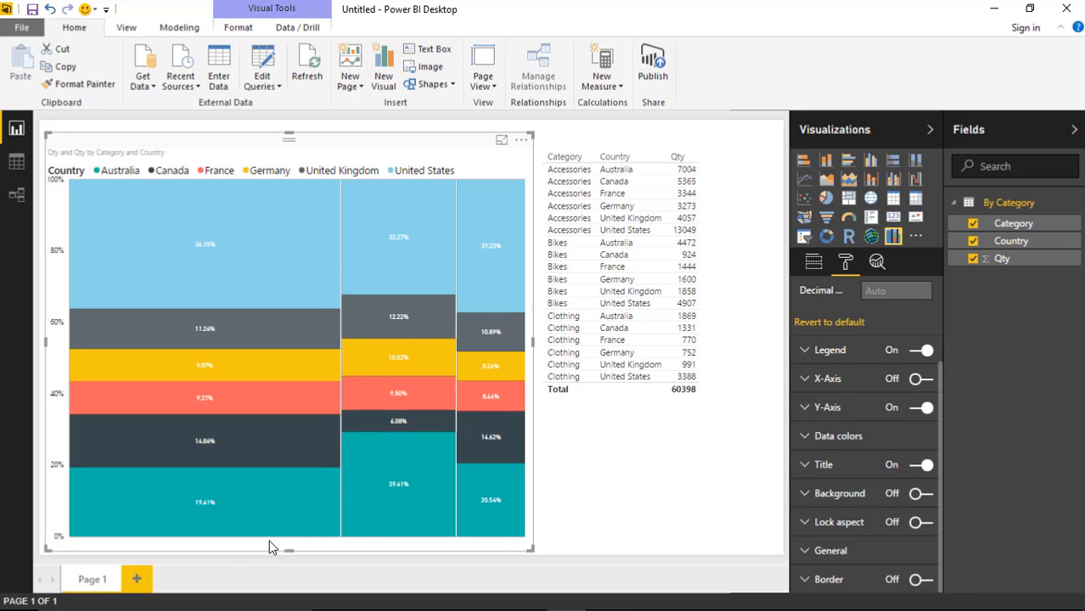
pyautogui.click(914, 382)
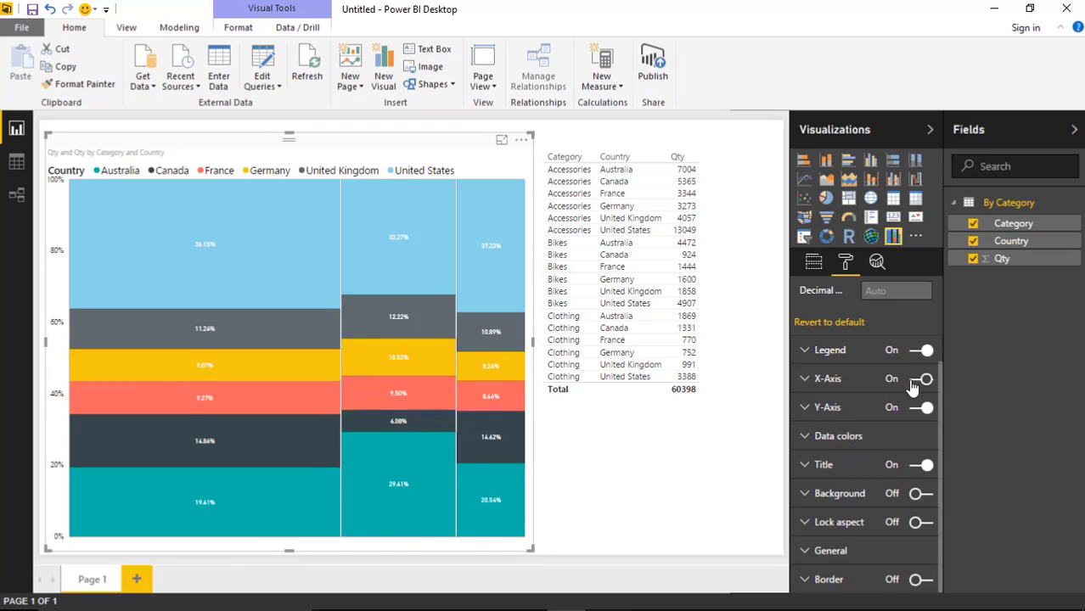
# Step: Set the X-Axis text size to 12 and look over the color choices for its labels
pyautogui.click(811, 380)
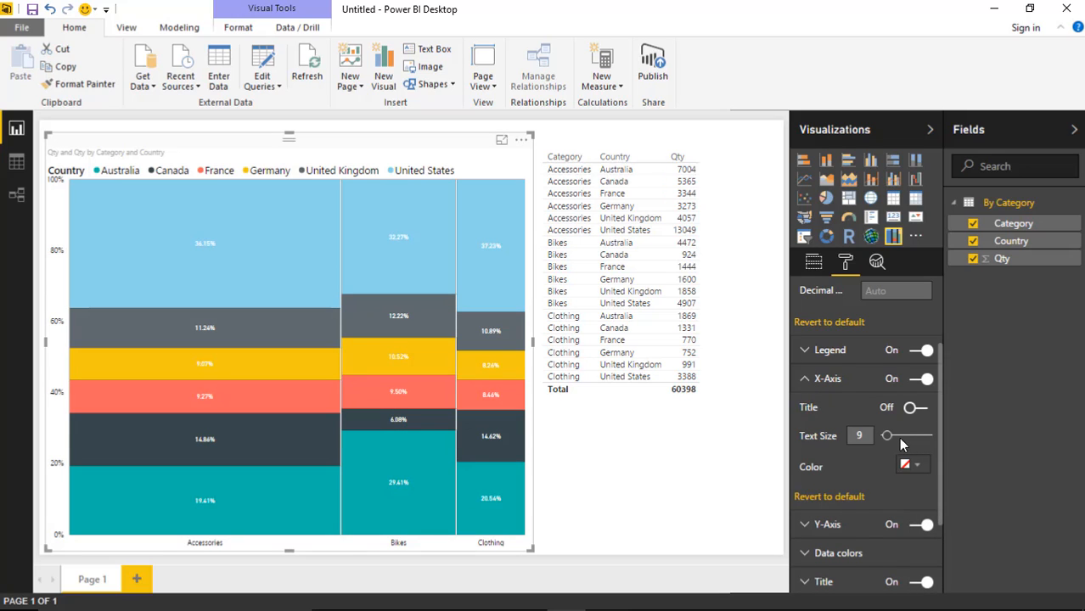
pyautogui.moveTo(886, 436); pyautogui.dragTo(891, 436)
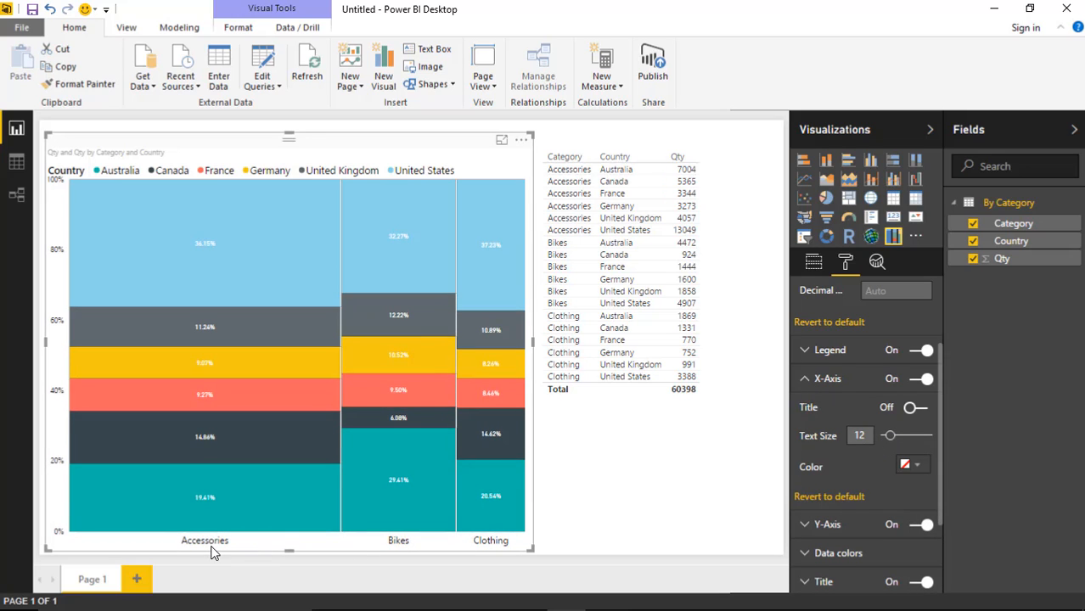
pyautogui.click(923, 471)
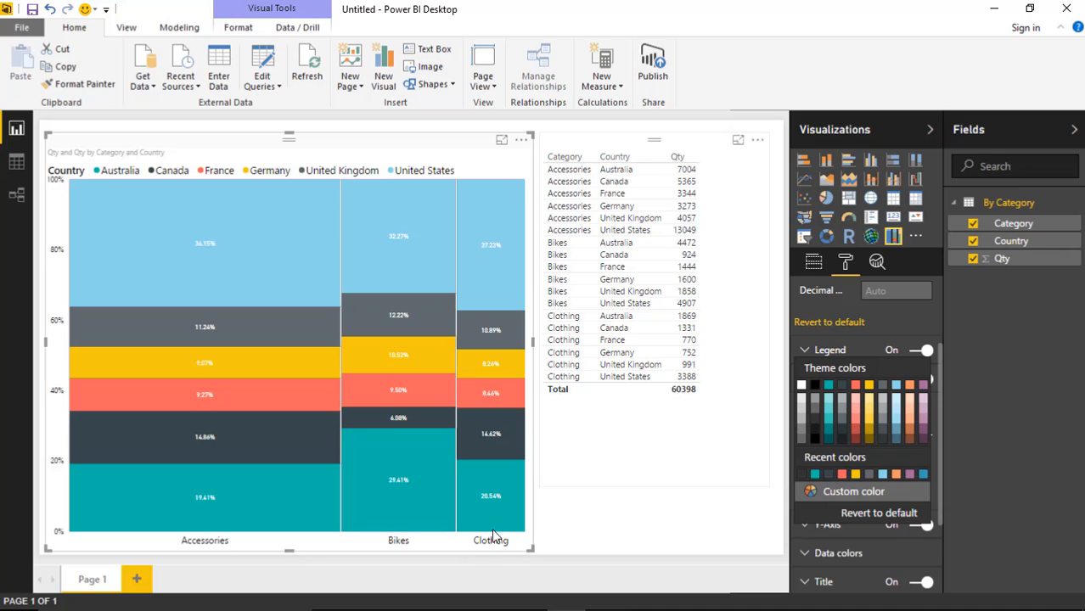
pyautogui.click(955, 464)
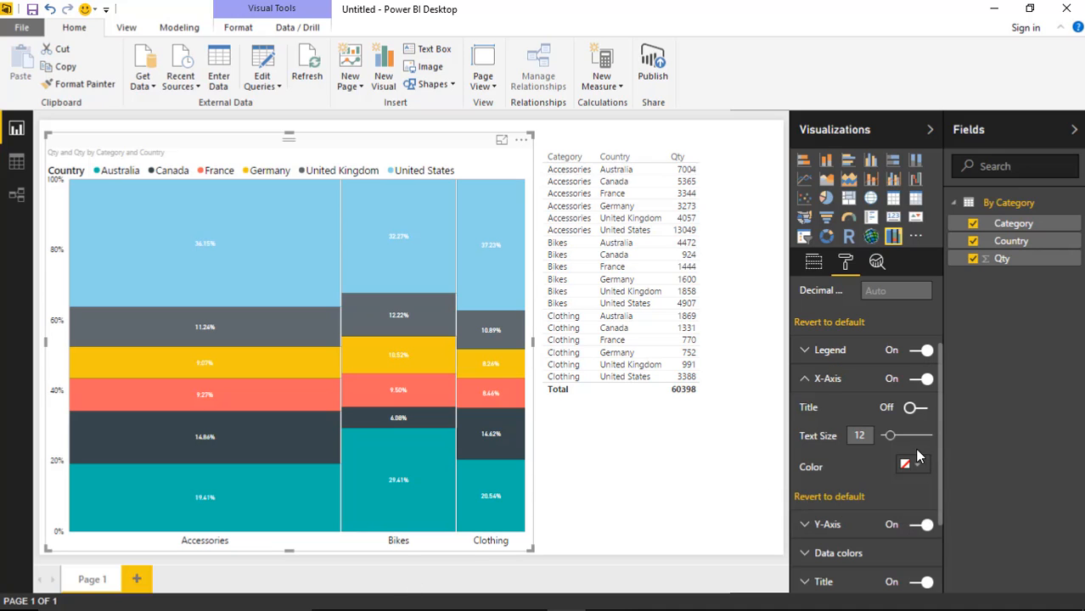
# Step: Preview the X-Axis title on the chart, turn it off again, and collapse the X-Axis settings
pyautogui.click(918, 411)
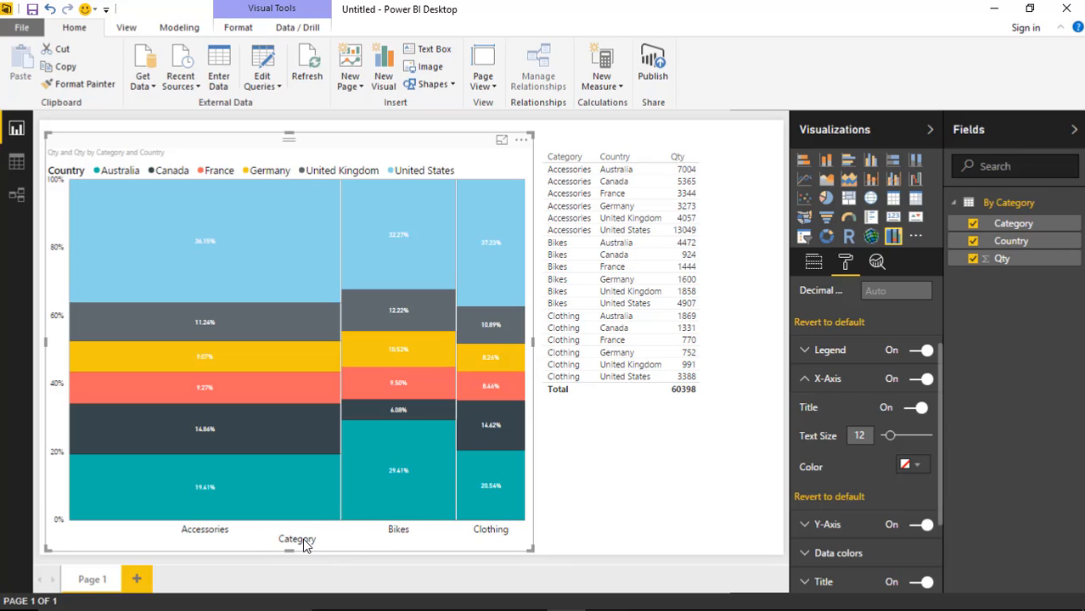
pyautogui.click(919, 410)
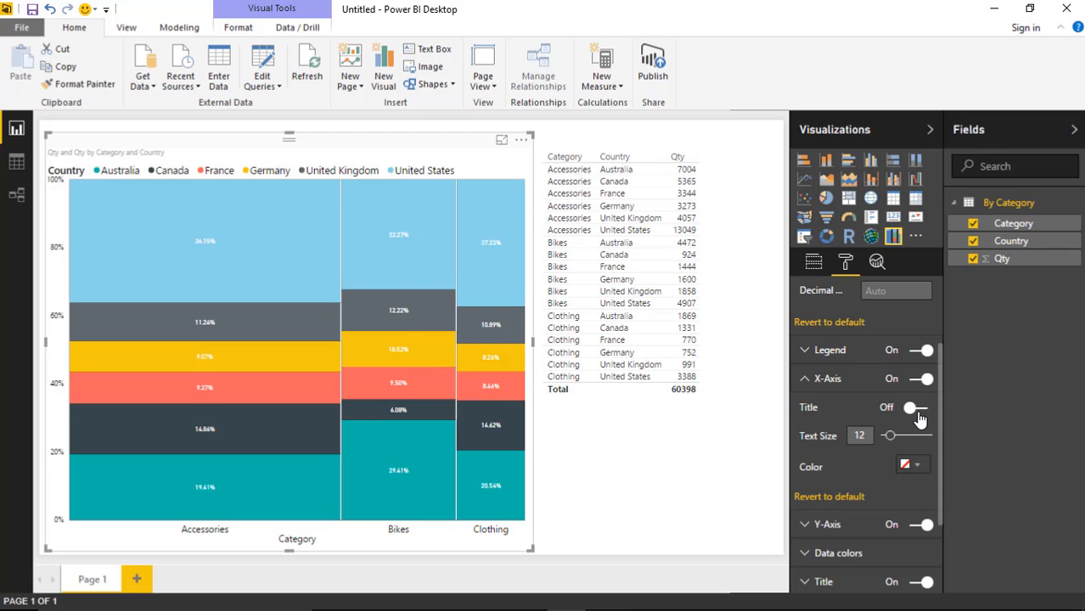
pyautogui.click(817, 379)
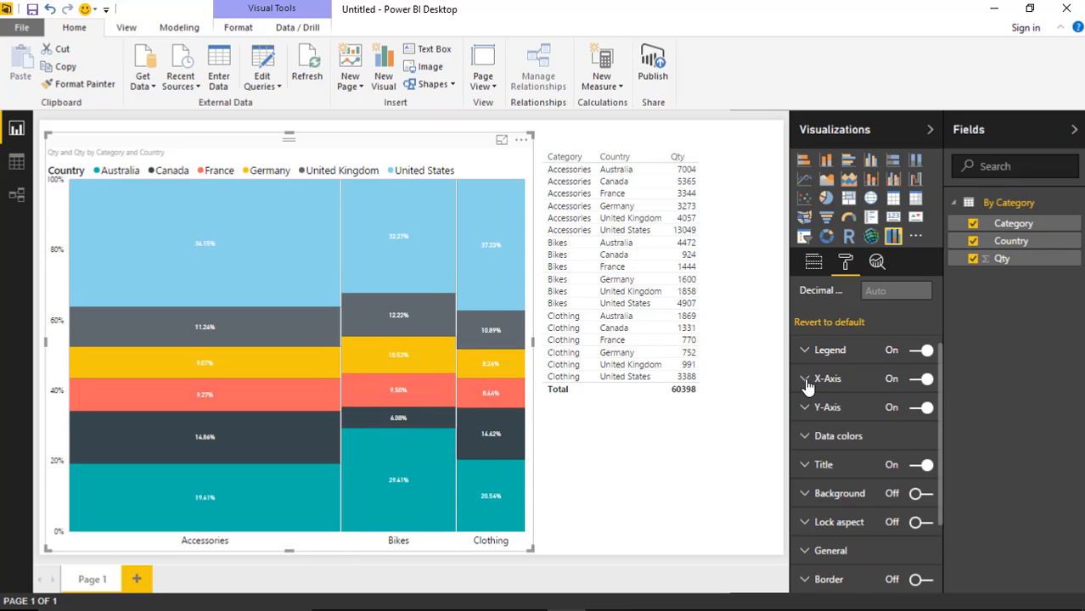
# Step: Expand the Y-Axis settings and turn off the chart's Y-Axis
pyautogui.click(806, 409)
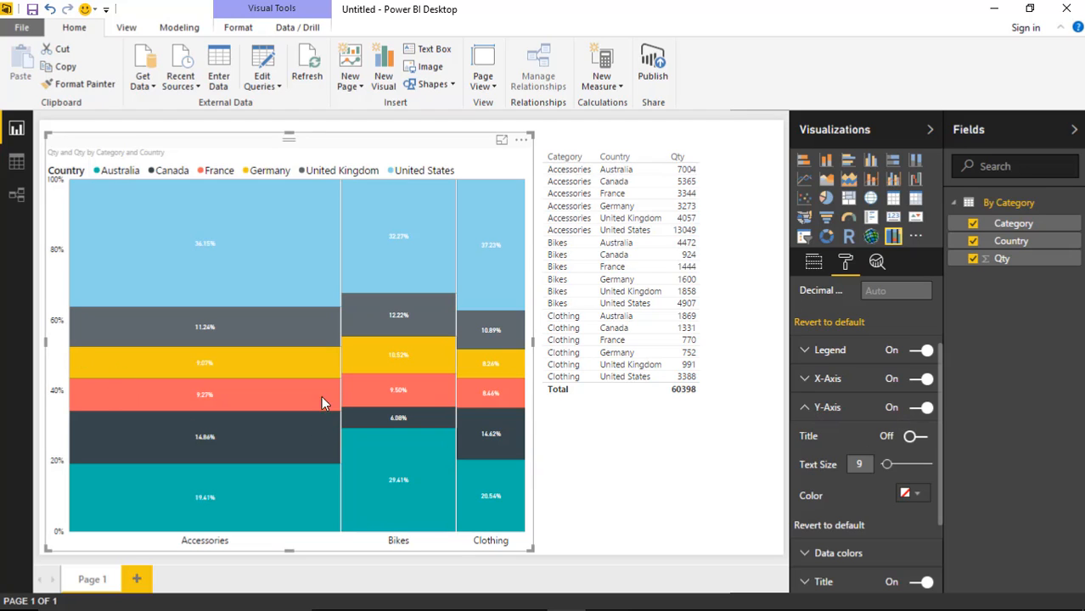
pyautogui.click(923, 409)
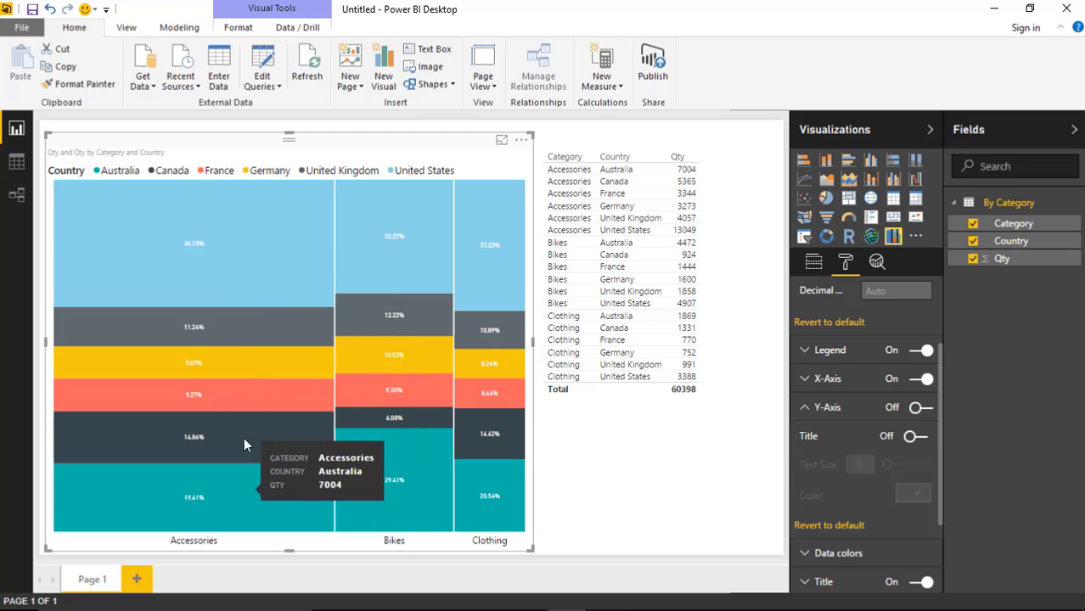
# Step: Turn the chart's Y-Axis back on and set its text size to 13
pyautogui.click(921, 411)
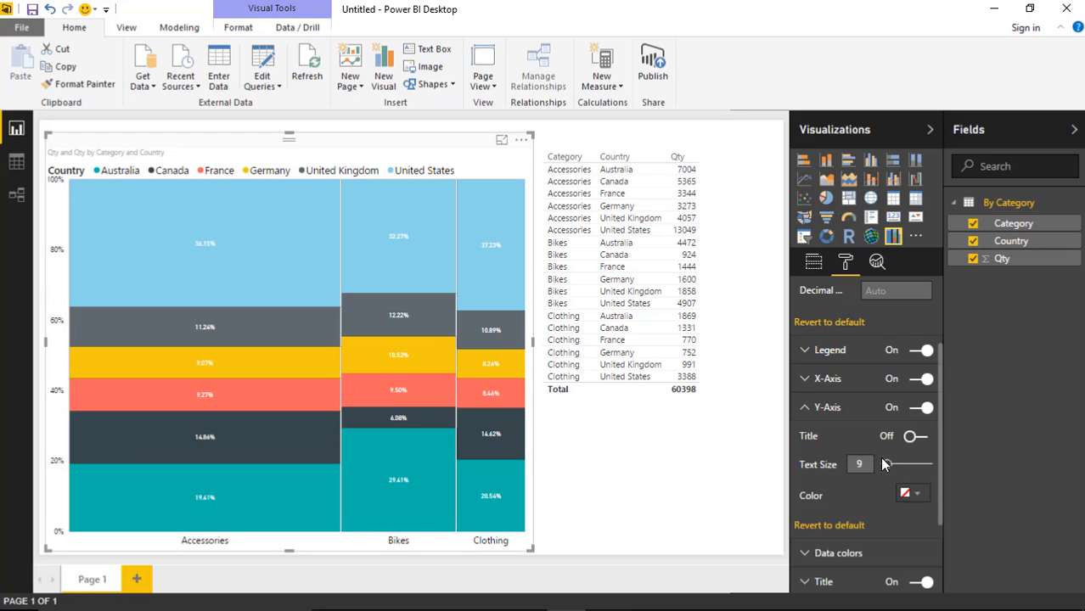
pyautogui.moveTo(887, 470); pyautogui.dragTo(890, 467)
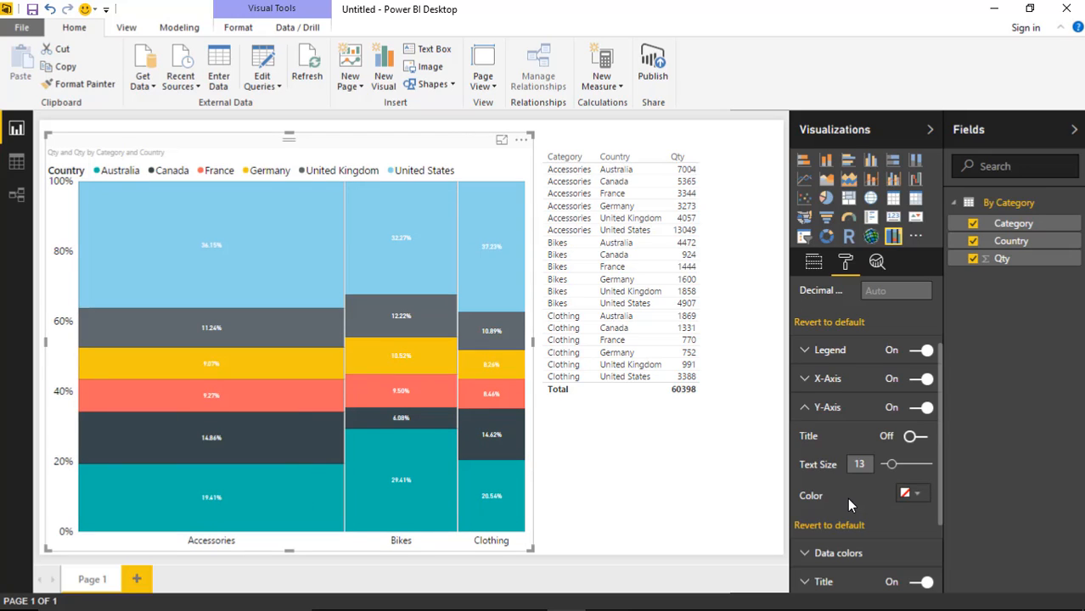
# Step: Preview the Y-Axis title on the chart, turn it off again, and collapse the Y-Axis settings
pyautogui.click(910, 436)
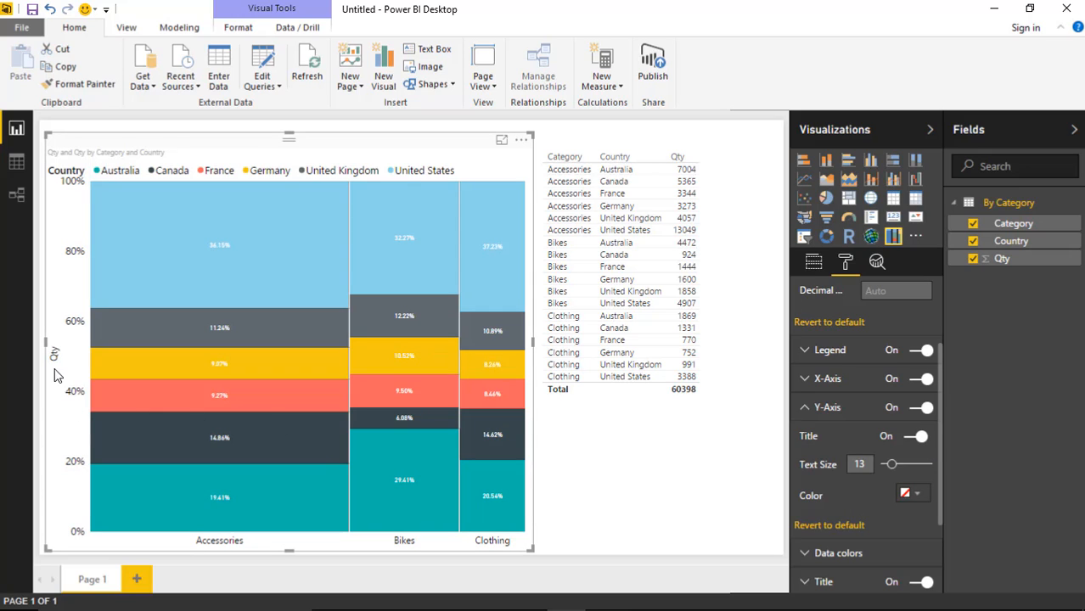
pyautogui.click(920, 437)
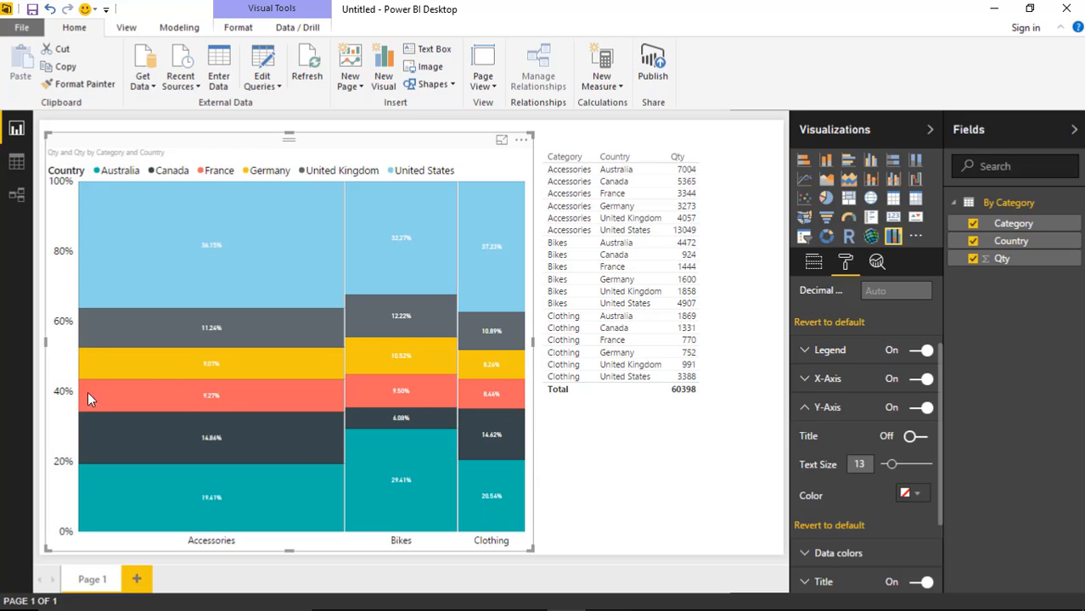
pyautogui.click(803, 407)
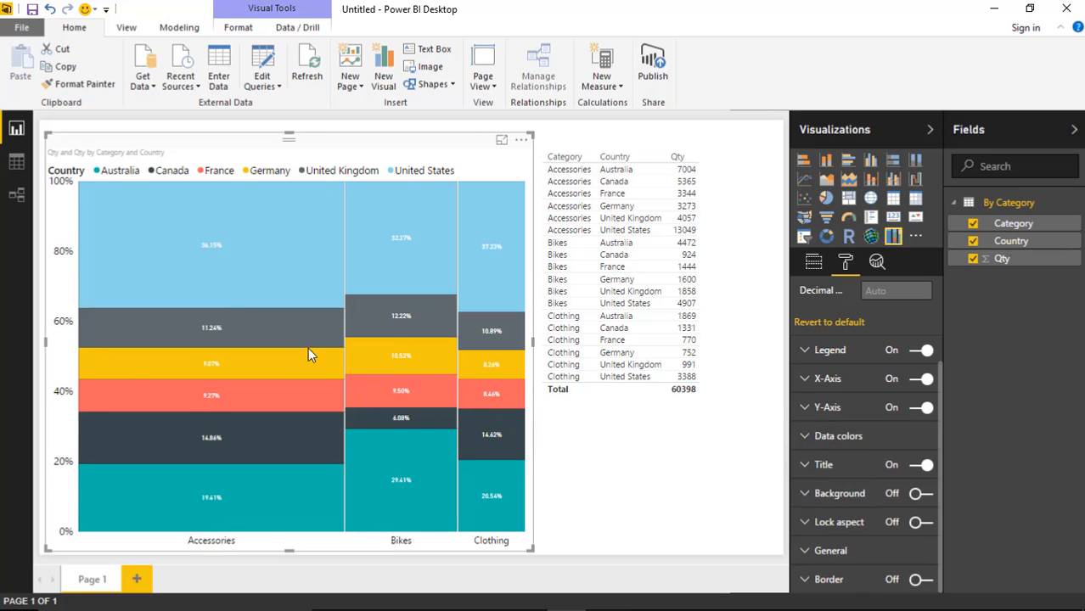
# Step: Set the United States data color to dark purple and collapse the data color settings
pyautogui.moveTo(276, 516)
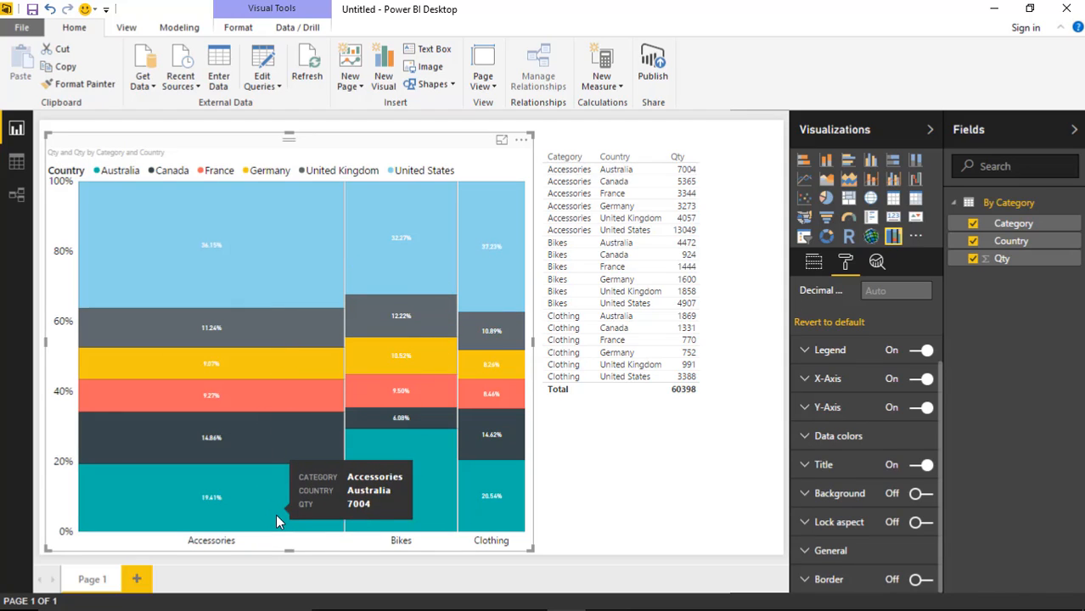
pyautogui.click(812, 447)
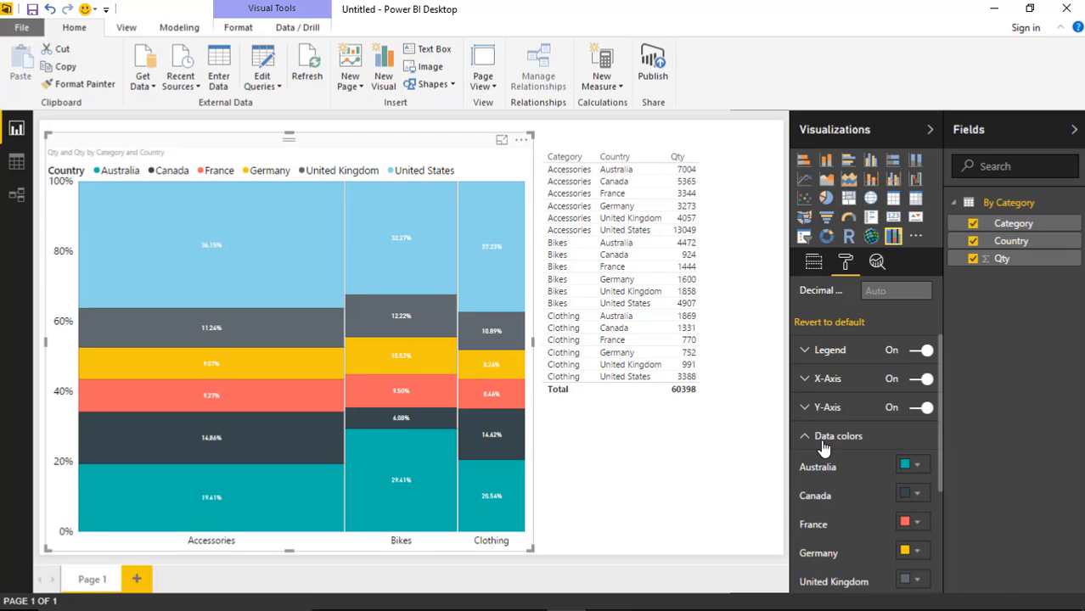
pyautogui.scroll(-2, 907, 480)
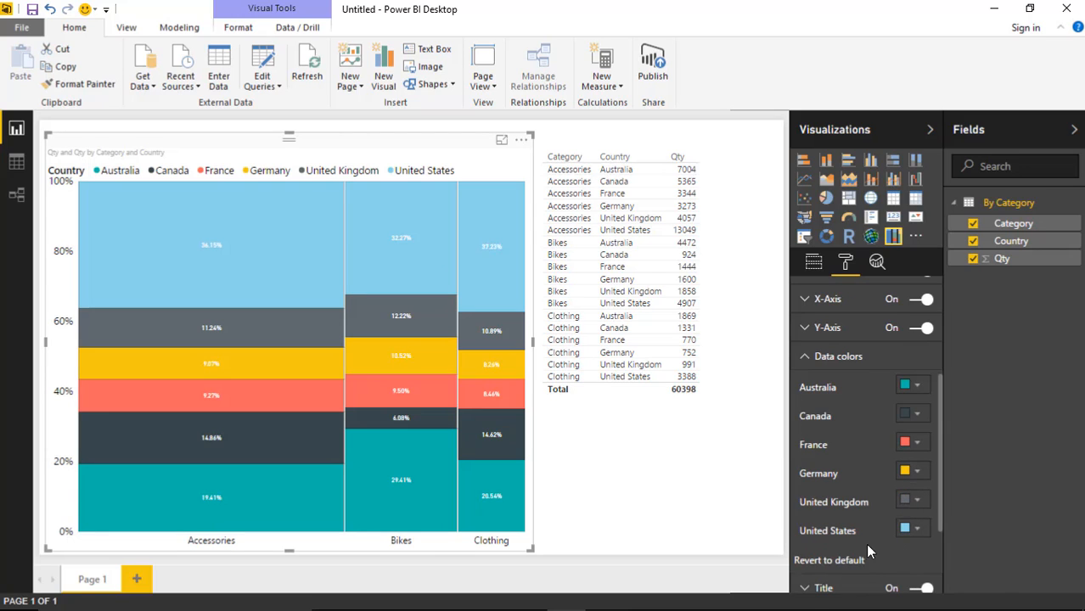
pyautogui.click(911, 529)
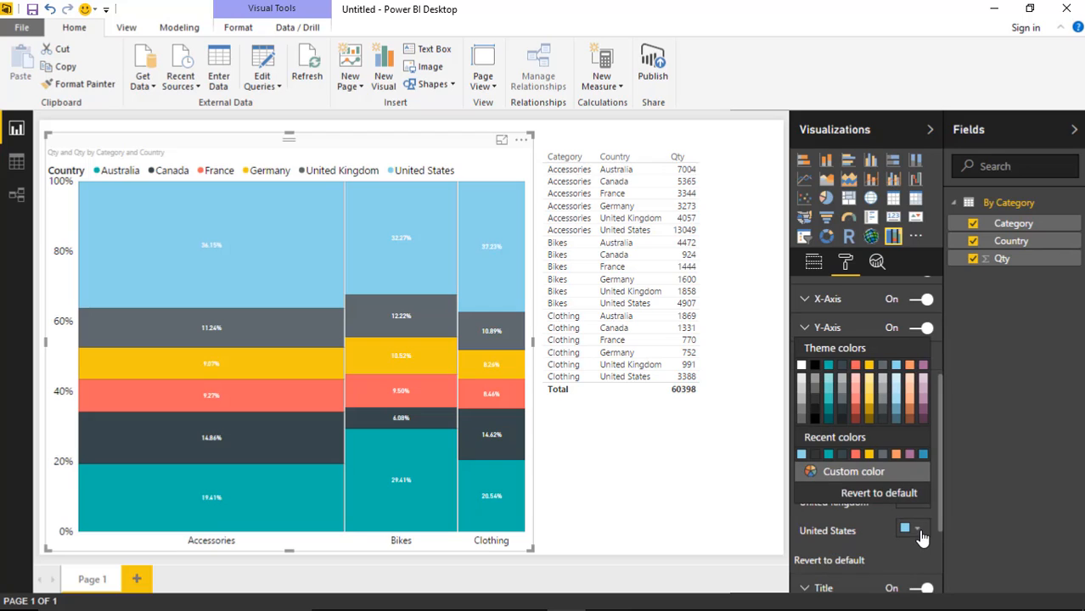
pyautogui.click(921, 416)
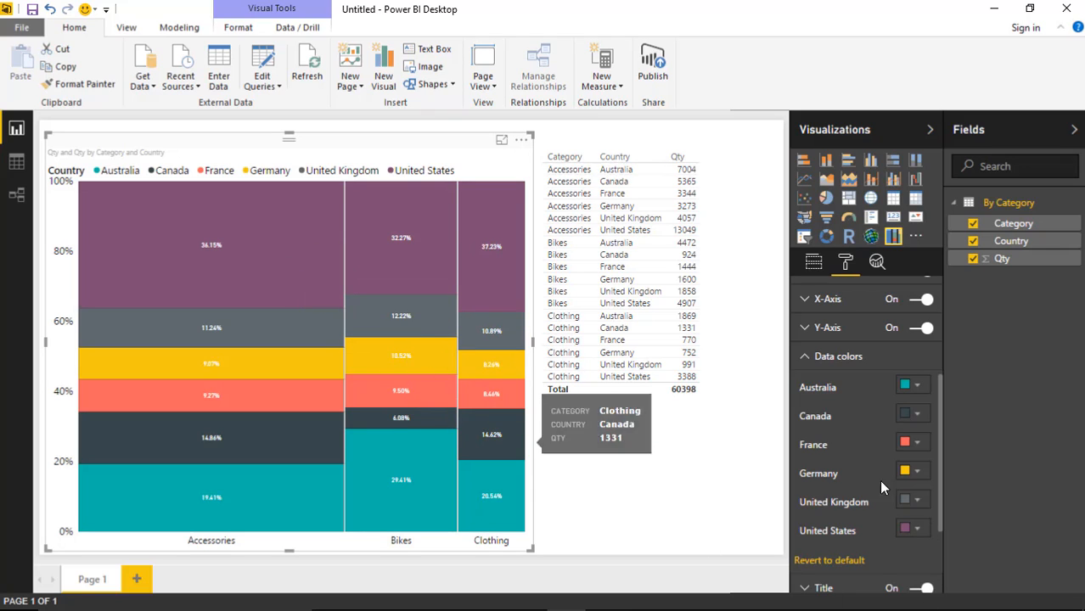
pyautogui.click(833, 372)
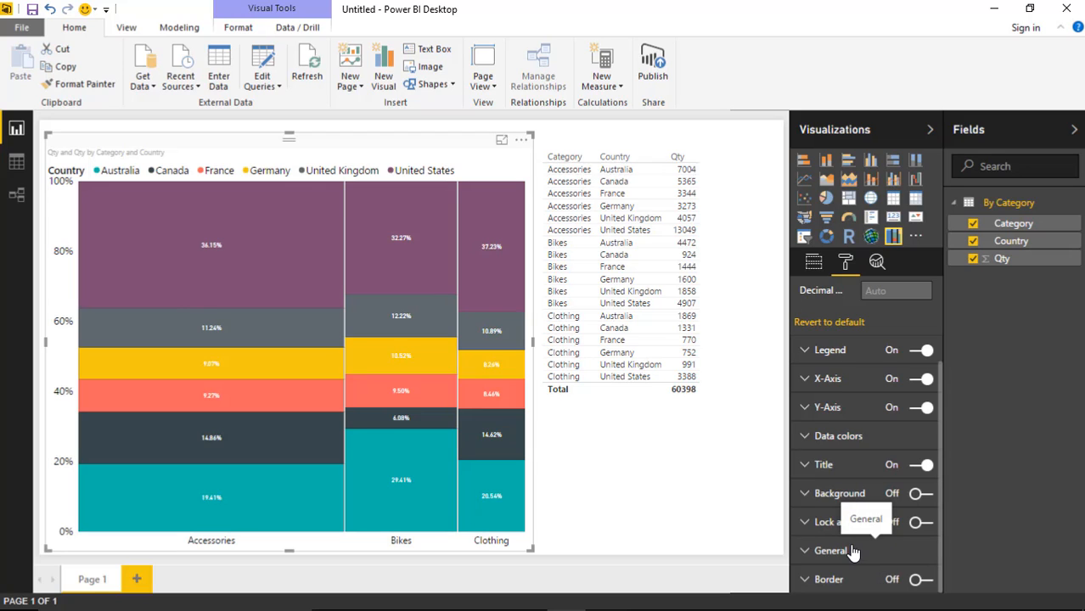
pyautogui.scroll(3, 840, 420)
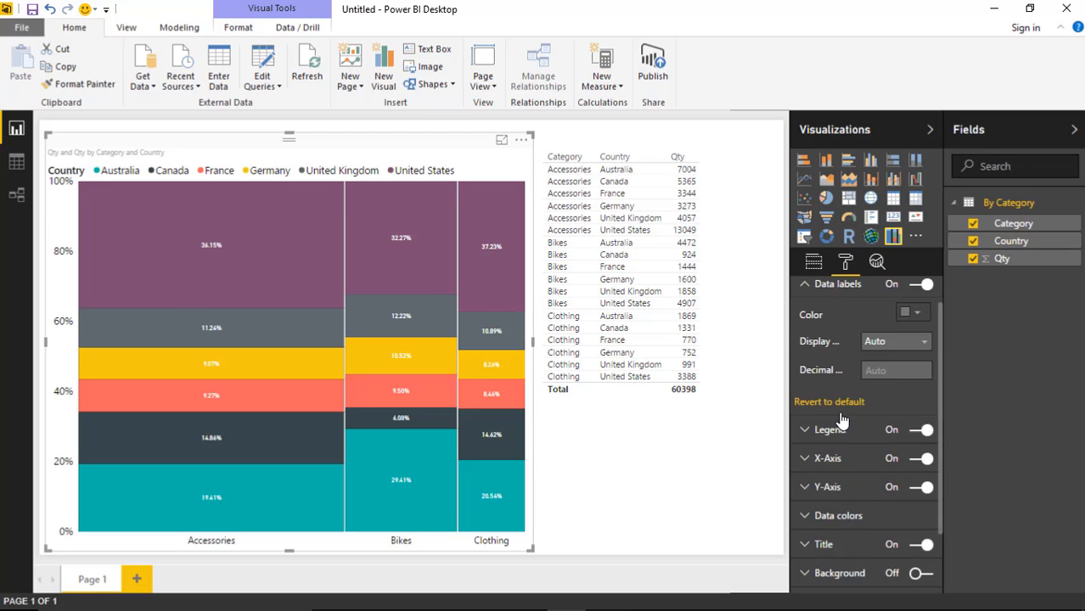
# Step: Try the chart with Country as the category and Category as the series, and undo the field swap
pyautogui.click(813, 263)
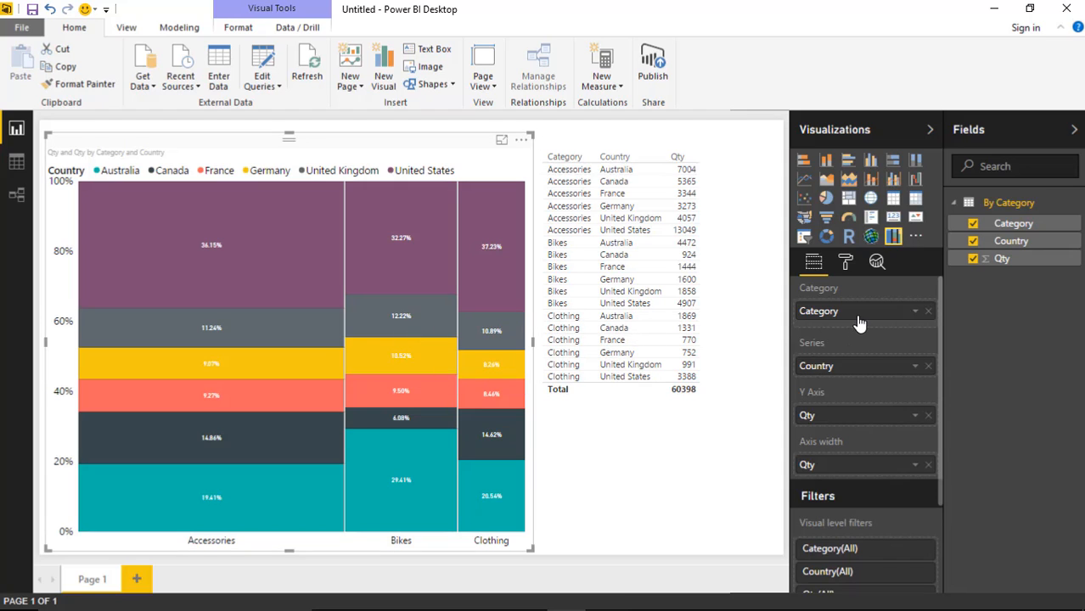
pyautogui.moveTo(860, 313); pyautogui.dragTo(834, 394)
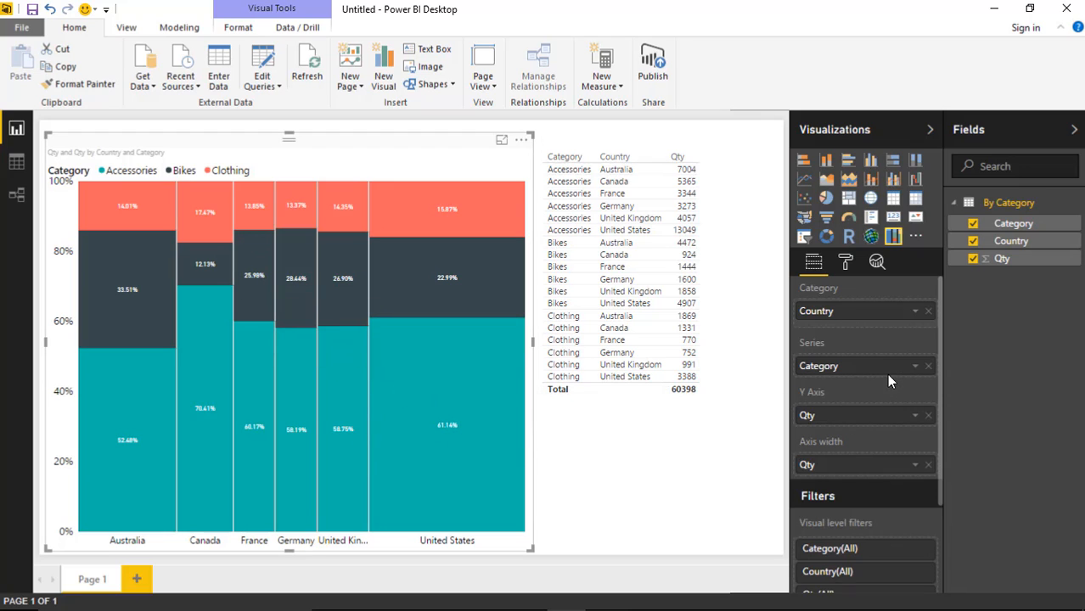
pyautogui.hotkey('ctrl', 'z')
pyautogui.hotkey('ctrl', 'z')
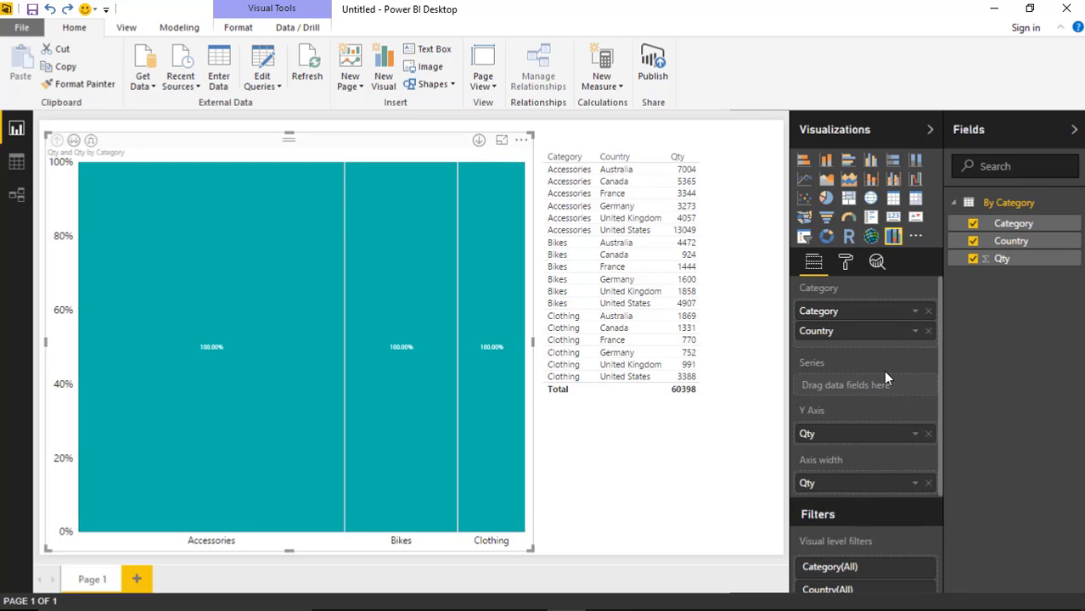